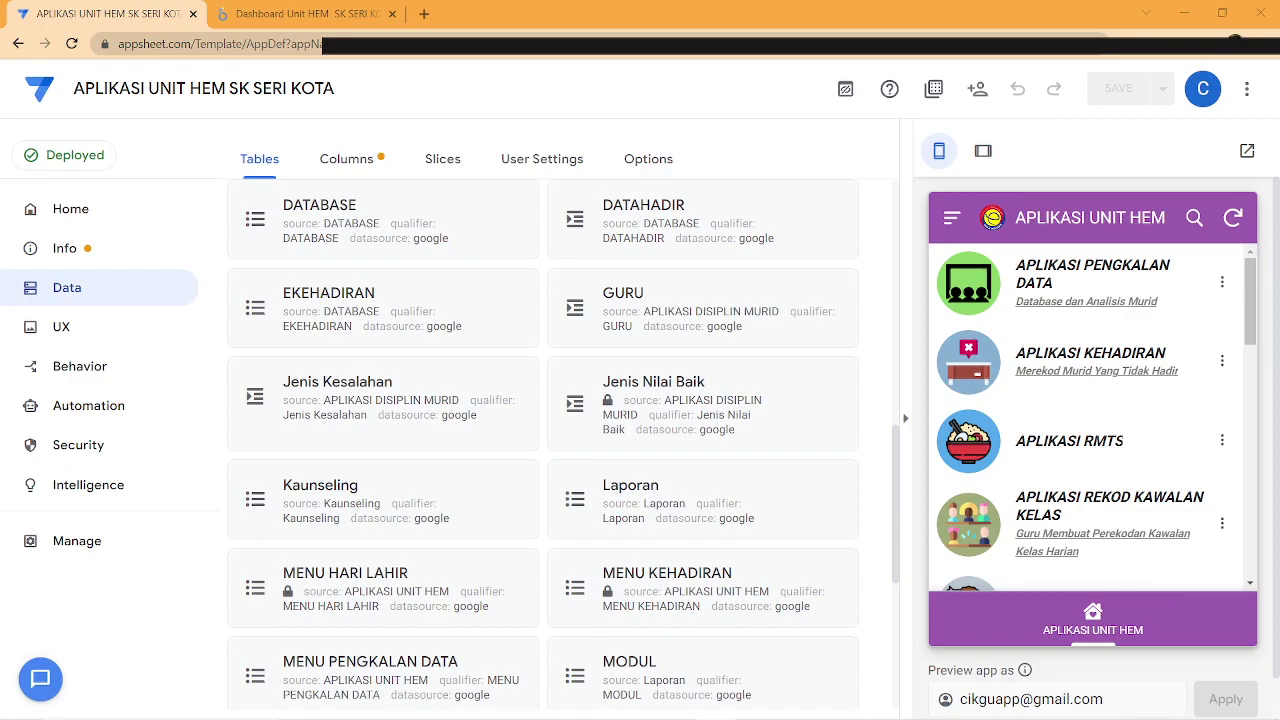
pyautogui.moveTo(1256, 300); pyautogui.dragTo(1230, 503)
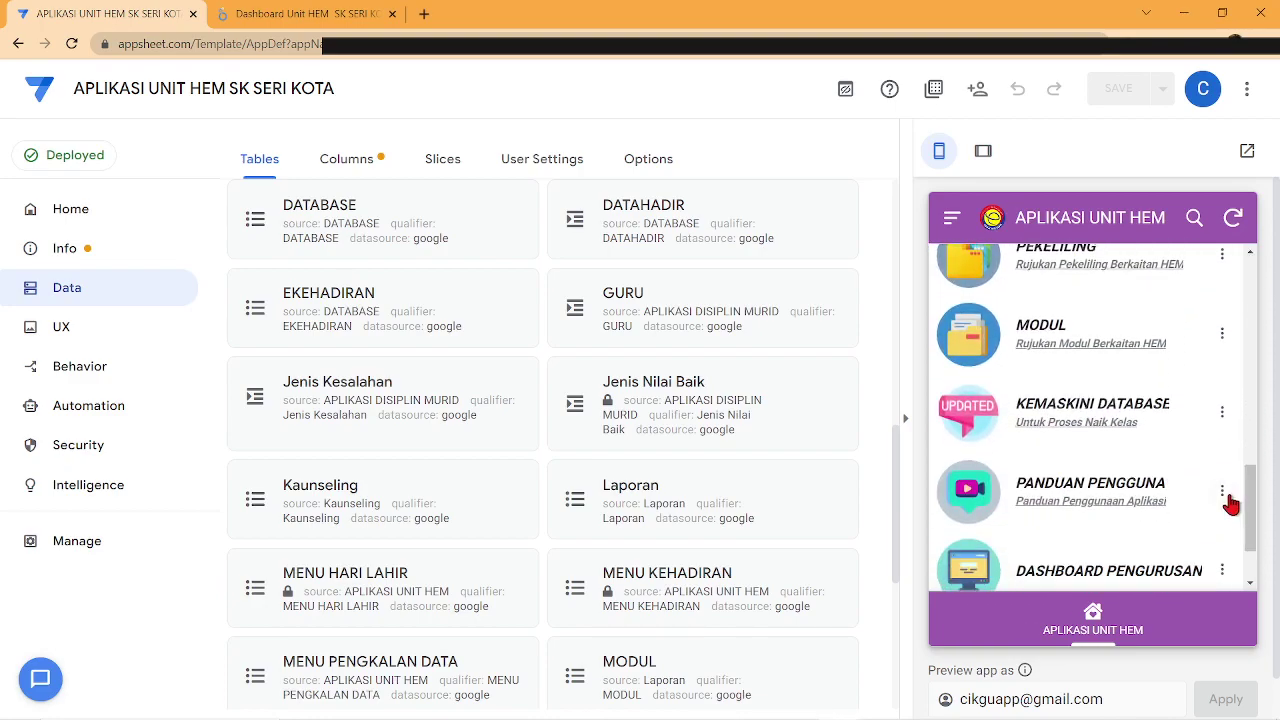
pyautogui.click(1055, 415)
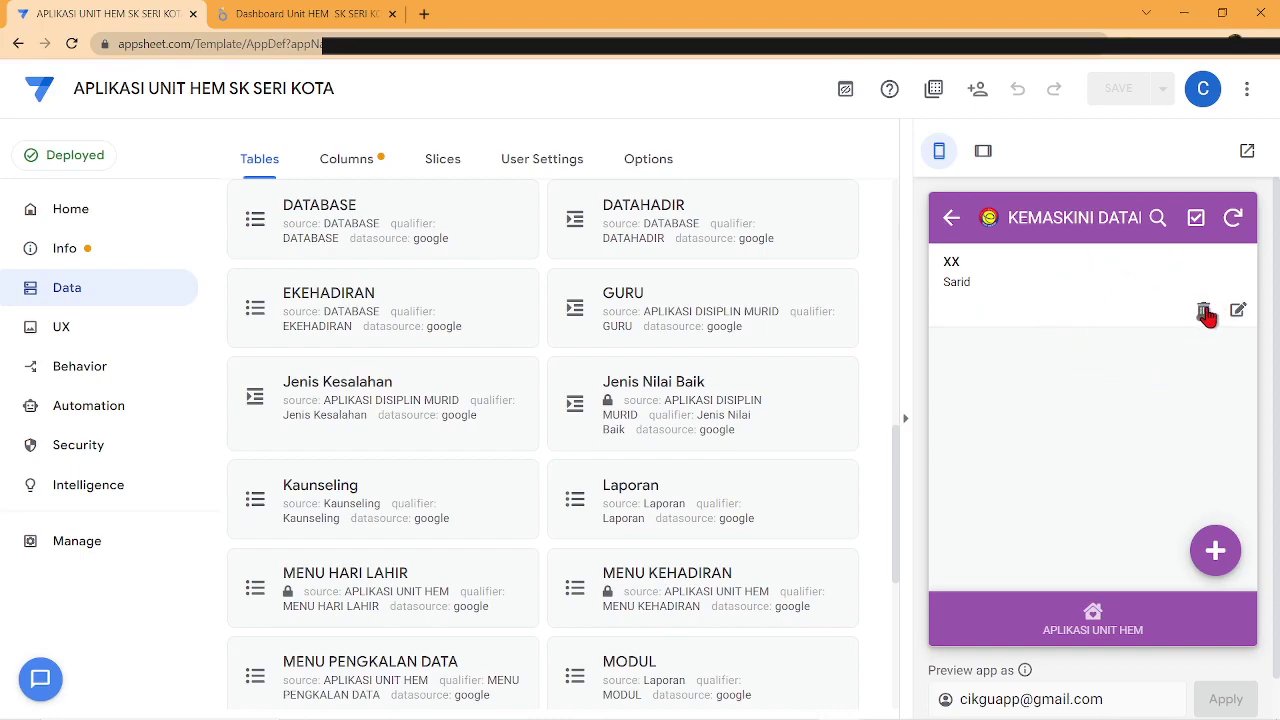
pyautogui.click(1203, 315)
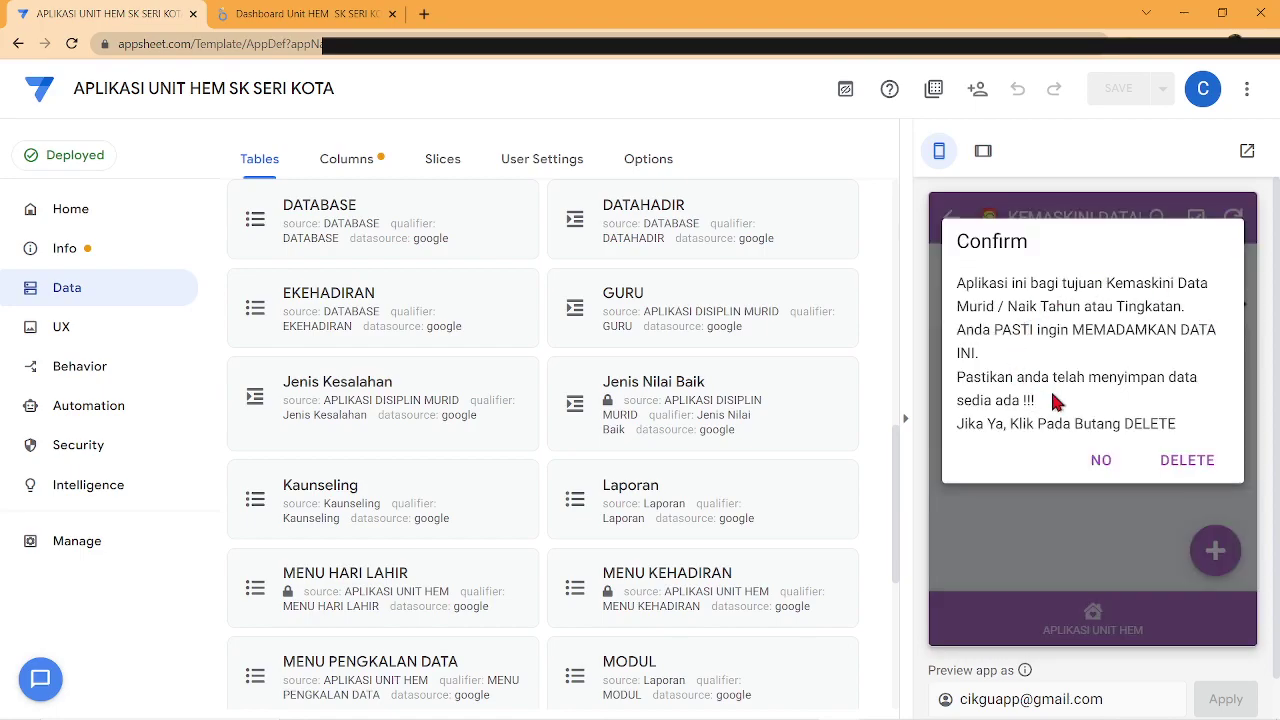
pyautogui.click(1100, 462)
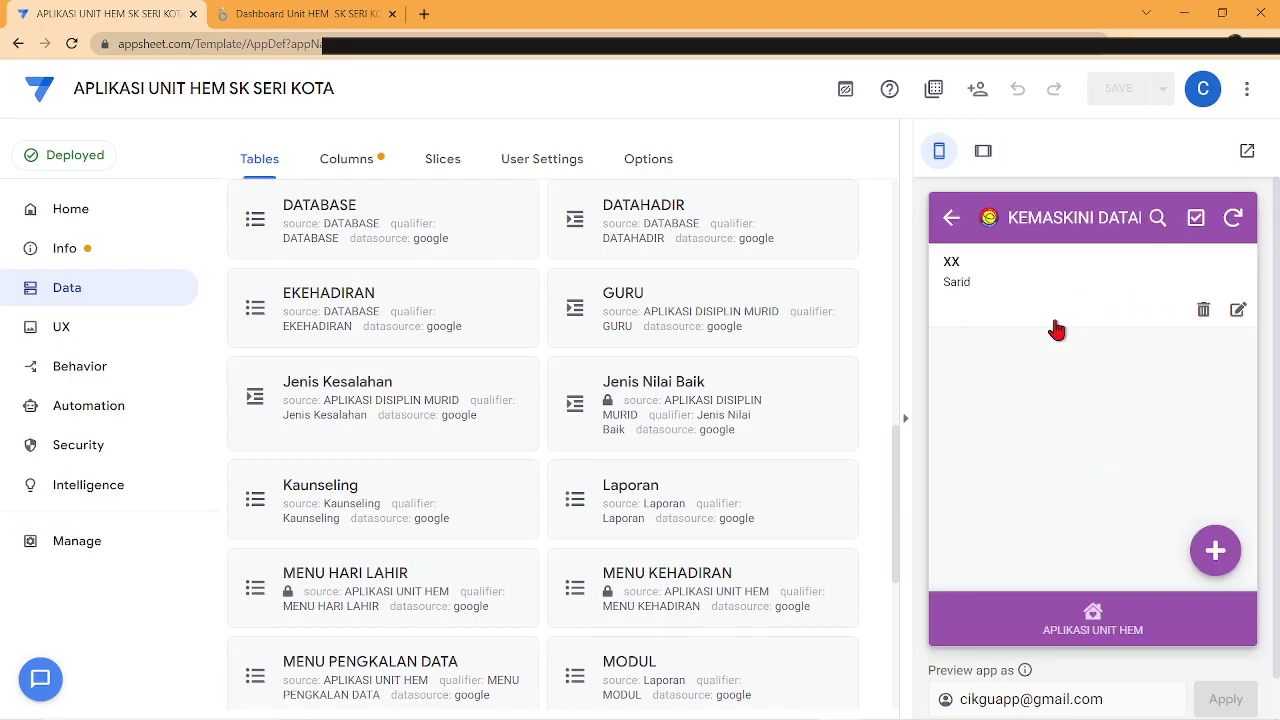
# Step: View the existing school record's details in KEMASKINI DATABASE and return to the preview app's main menu
pyautogui.click(1121, 305)
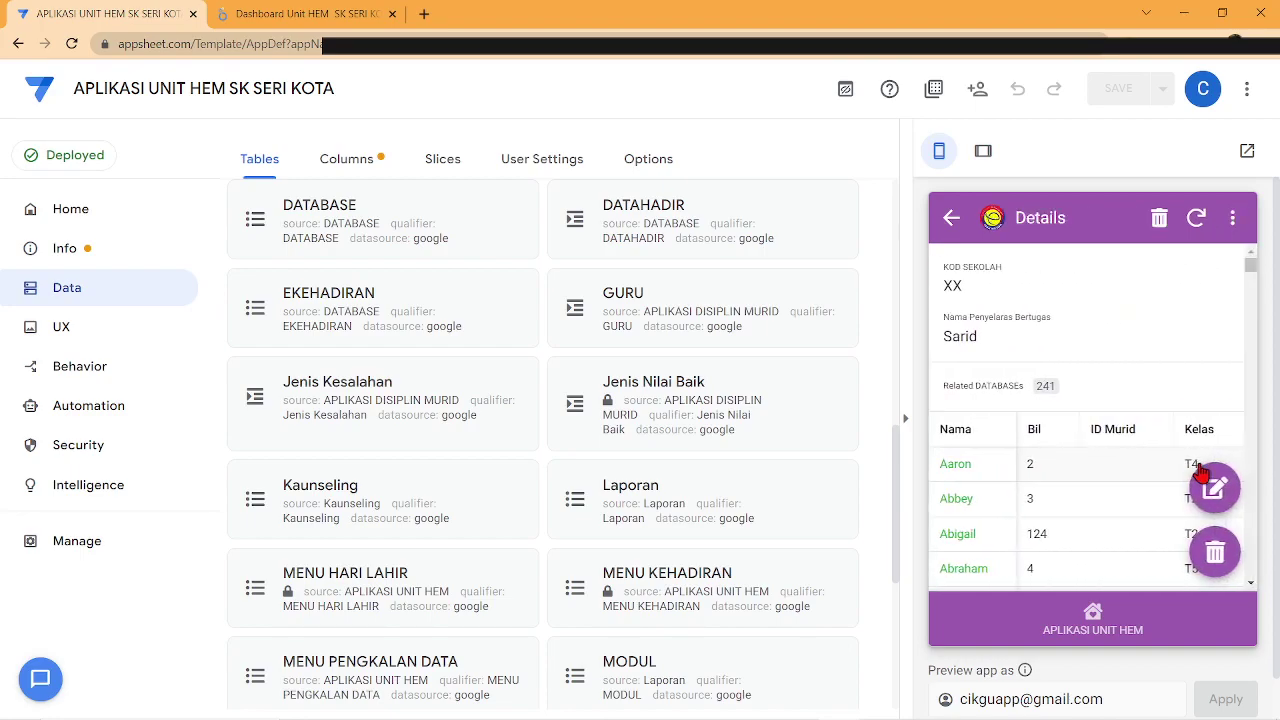
pyautogui.click(951, 218)
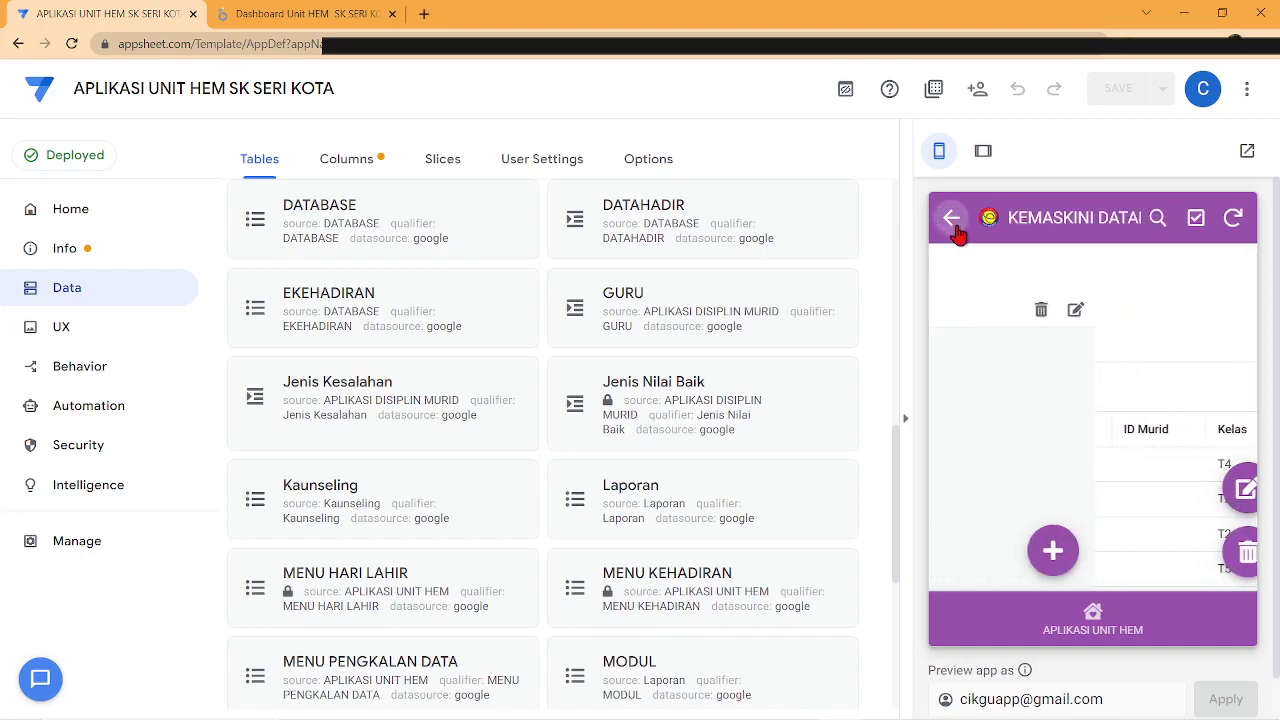
pyautogui.click(955, 221)
# Step: Export the Database Murid records from APLIKASI PENGKALAN DATA as a CSV file with the MUAT TURUN DATA action
pyautogui.scroll(10, 1080, 345)
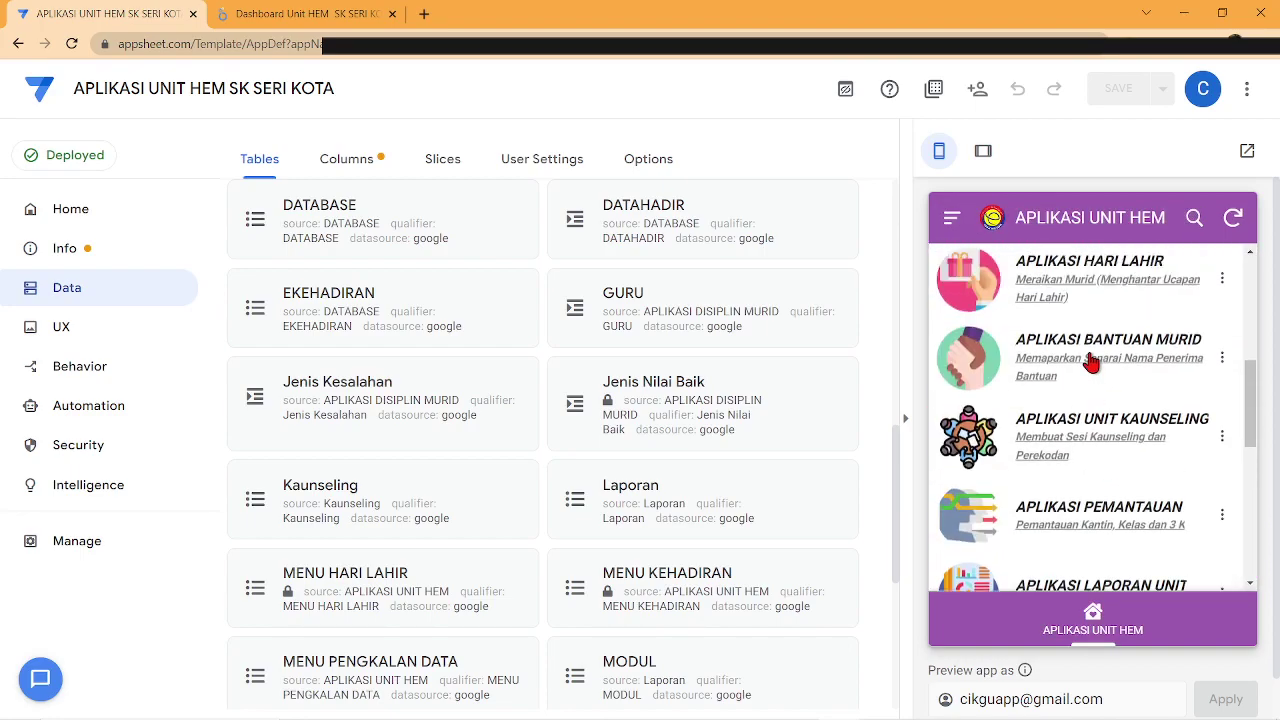
pyautogui.click(1052, 317)
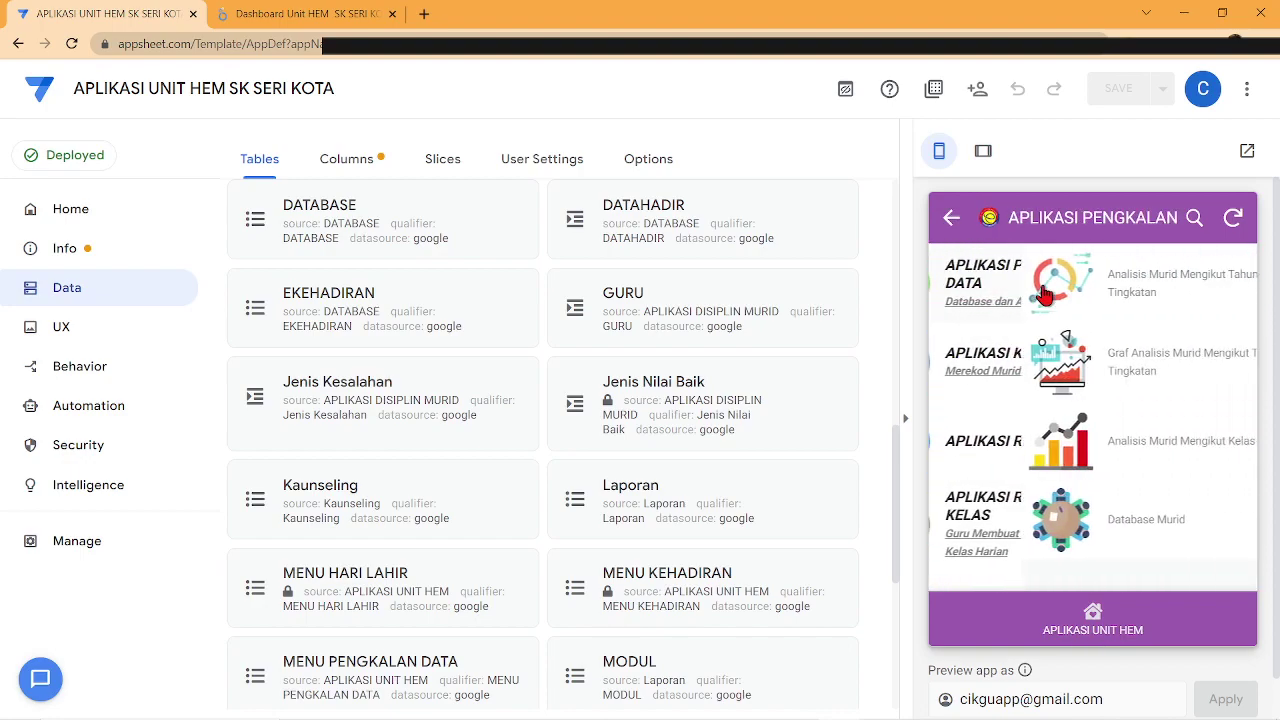
pyautogui.click(1059, 541)
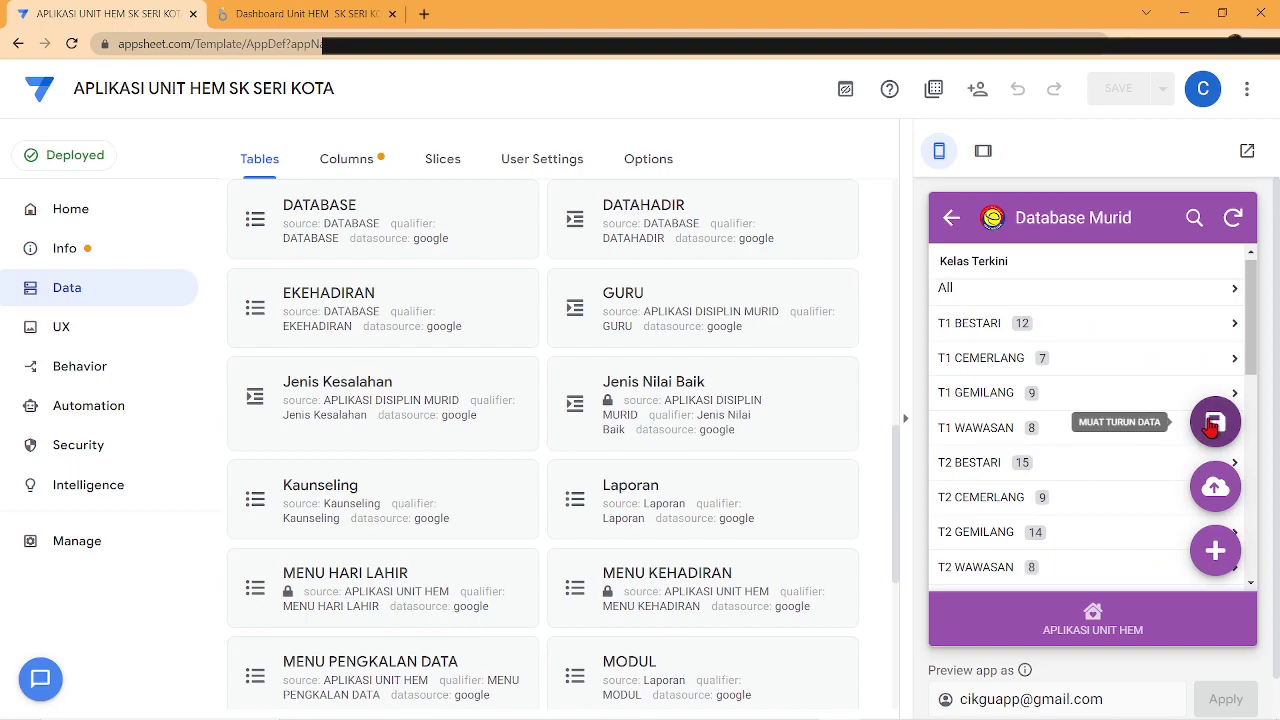
pyautogui.click(1213, 425)
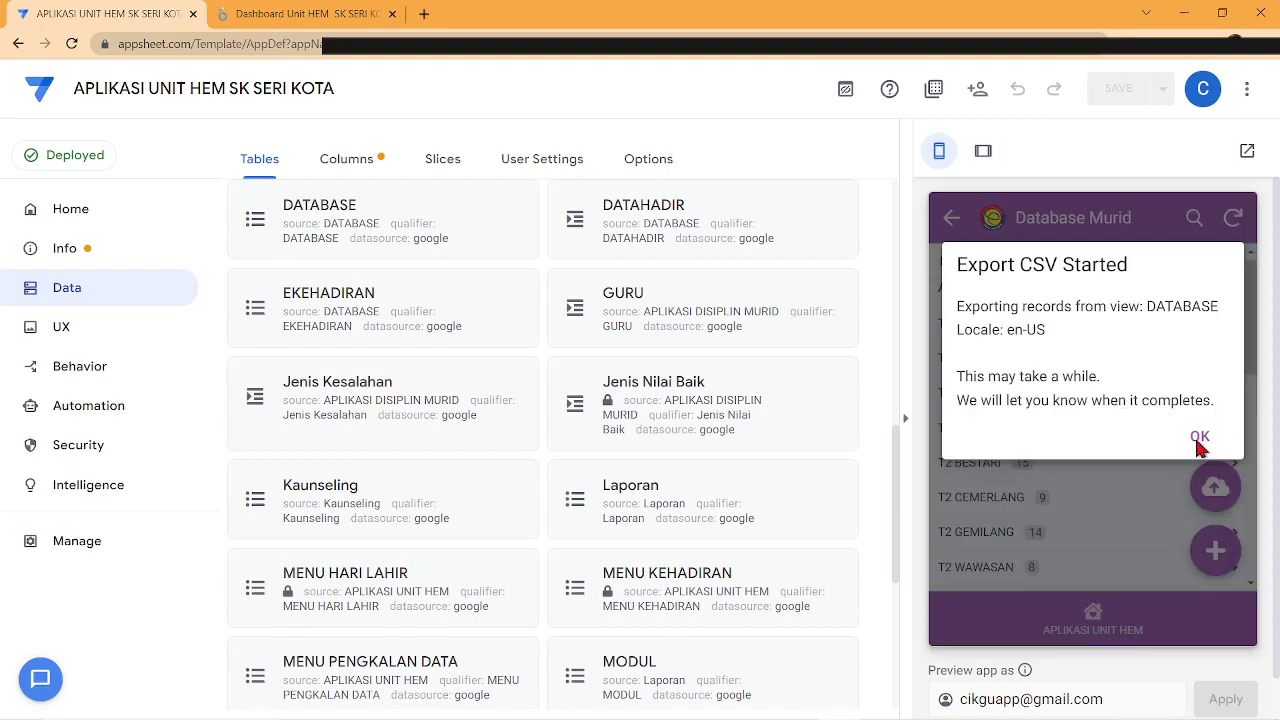
pyautogui.click(1199, 438)
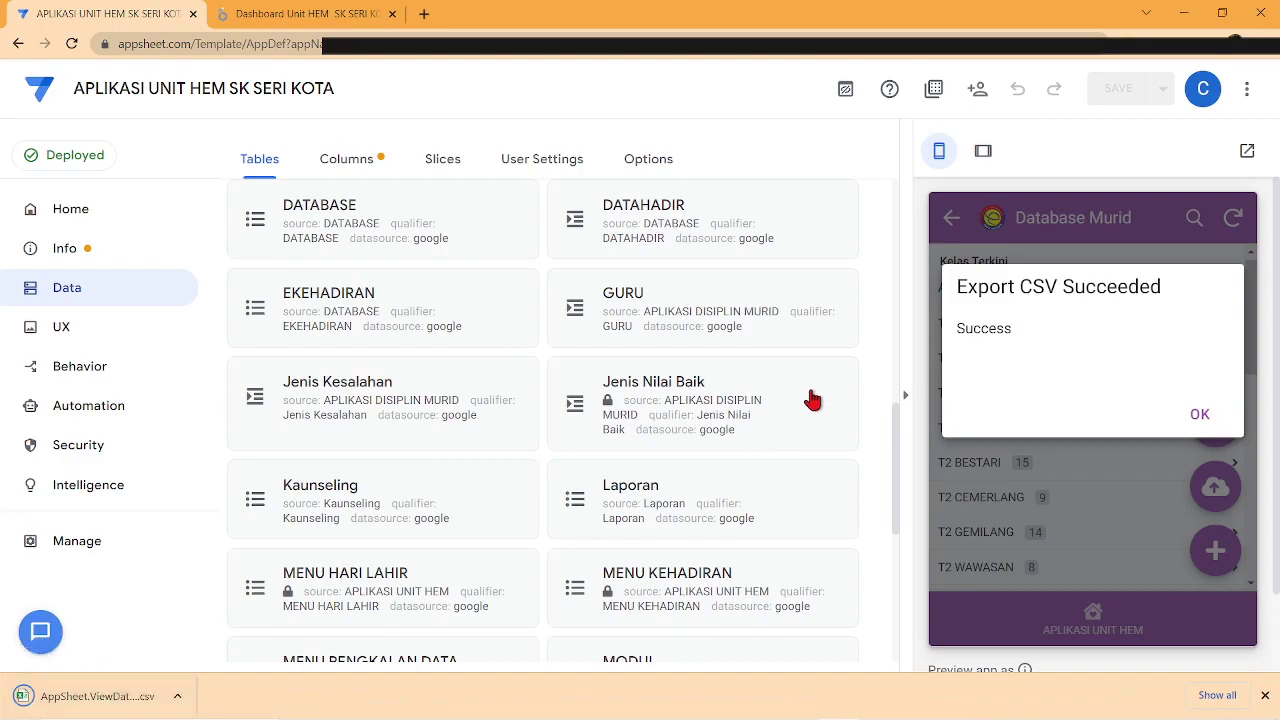
pyautogui.click(1199, 416)
# Step: Delete the existing school record with code XX in KEMASKINI DATABASE and confirm the deletion
pyautogui.click(951, 218)
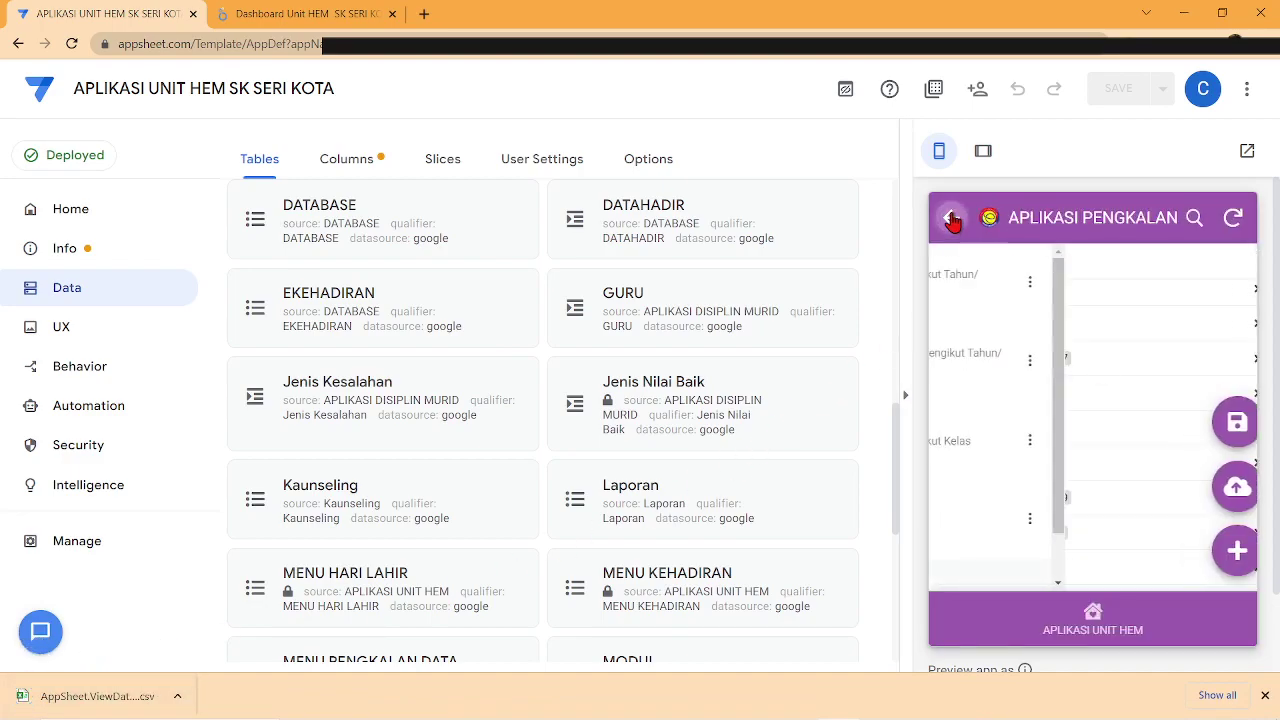
pyautogui.click(951, 218)
pyautogui.scroll(-3, 1058, 370)
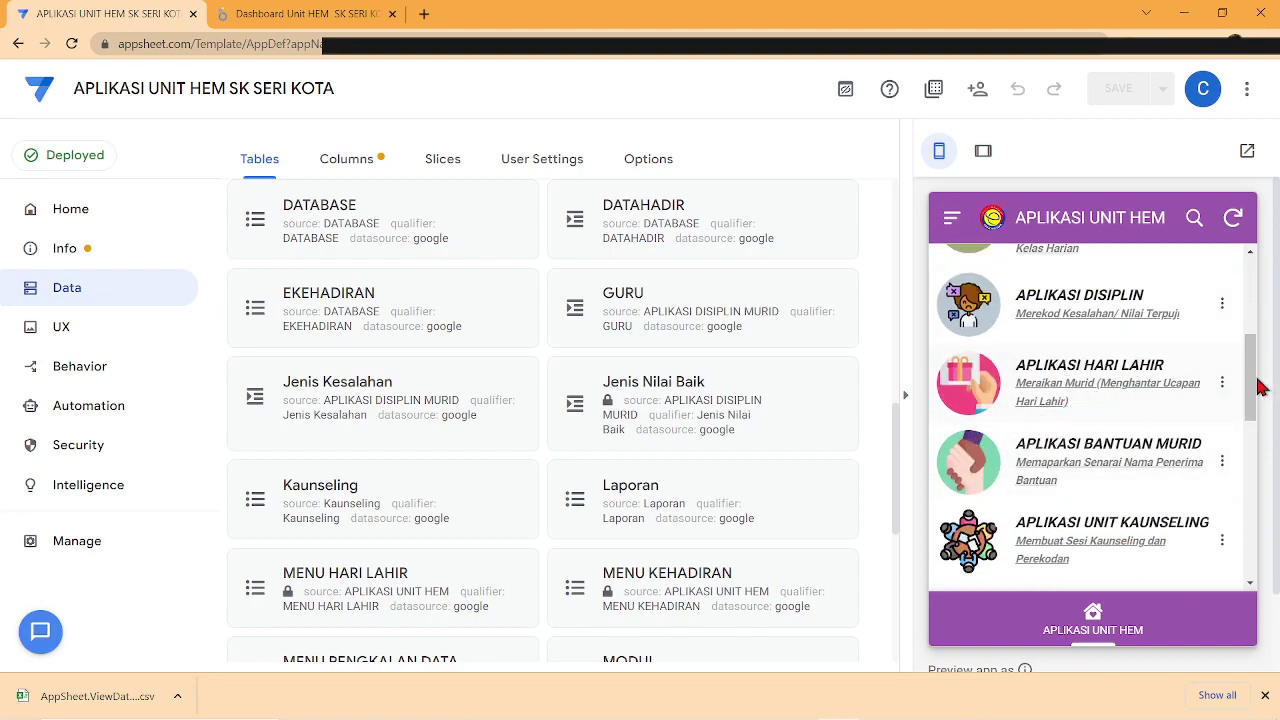
pyautogui.moveTo(1250, 390); pyautogui.dragTo(1236, 503)
pyautogui.click(1043, 447)
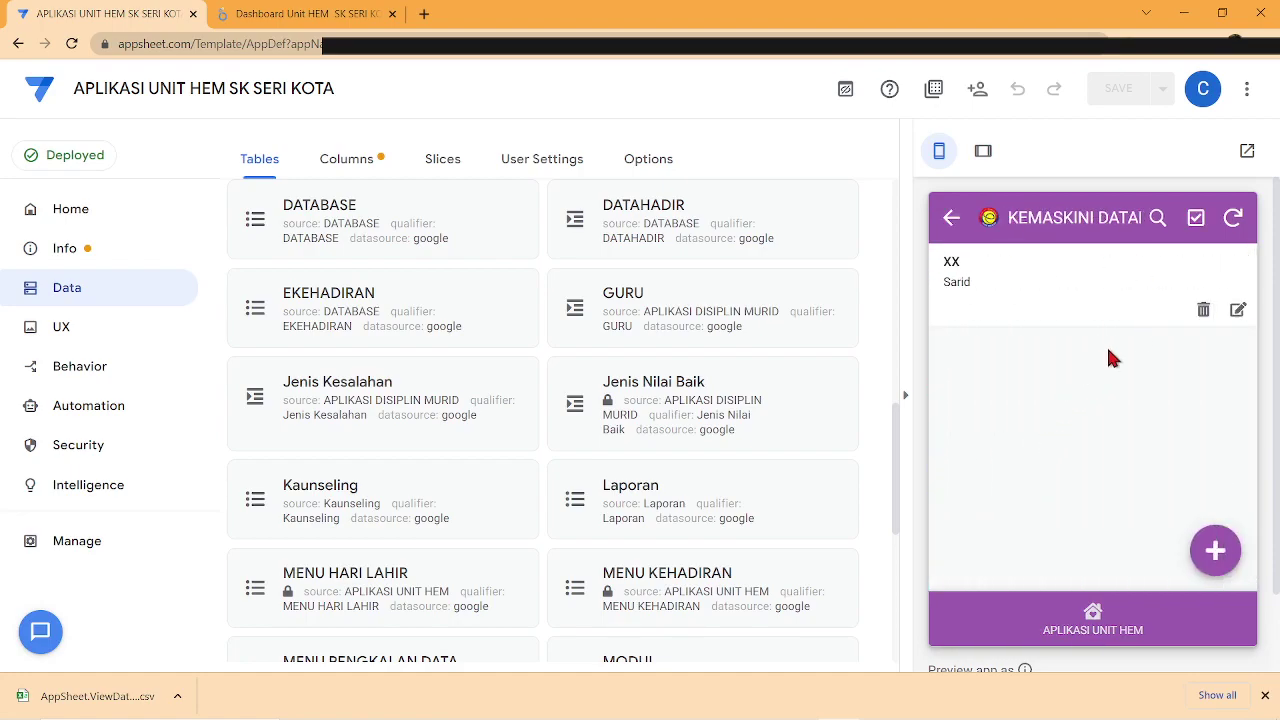
pyautogui.click(1204, 314)
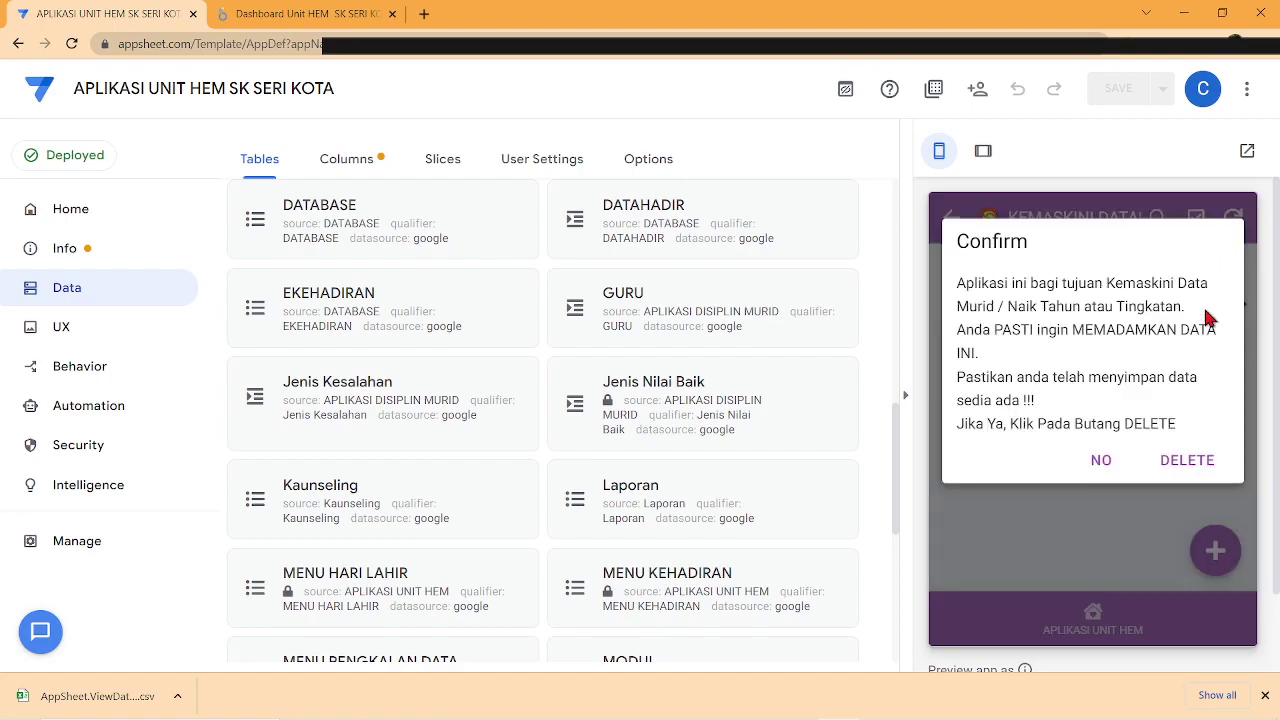
pyautogui.click(1188, 459)
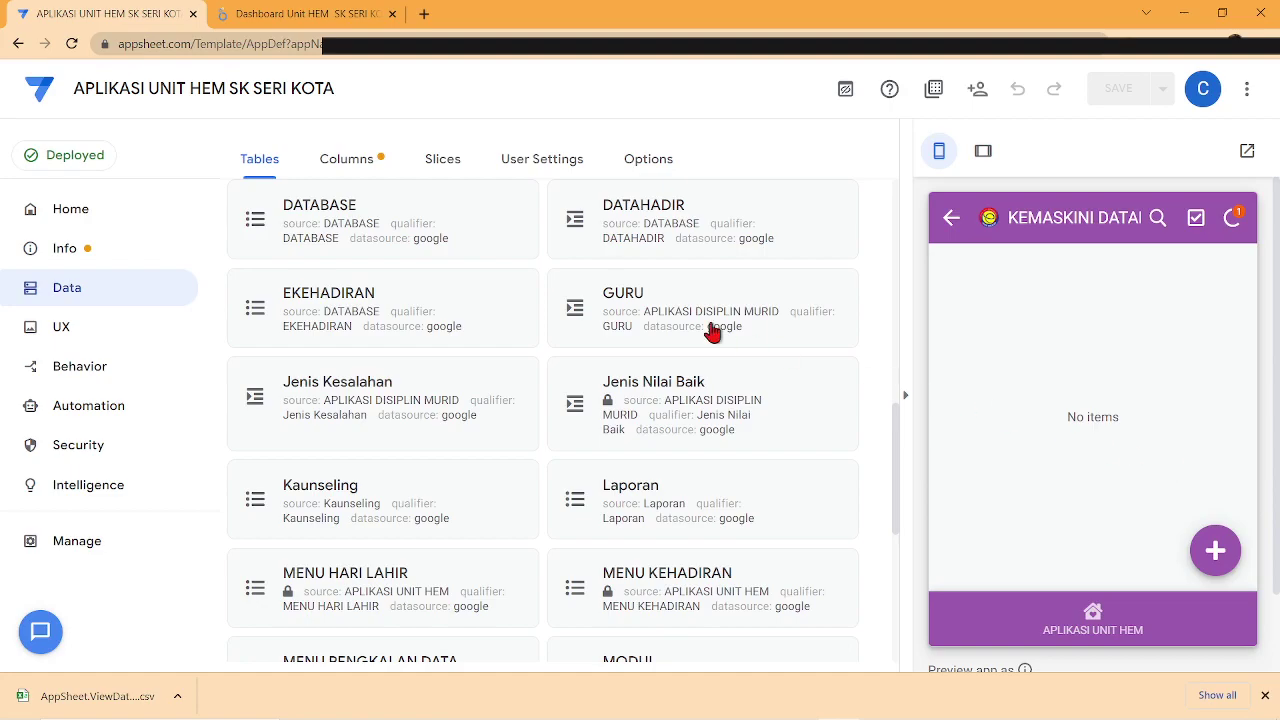
# Step: Open the DATABASE table's source spreadsheet in Google Sheets and check the SEKOLAH and DATABASE sheets for remaining records
pyautogui.click(338, 226)
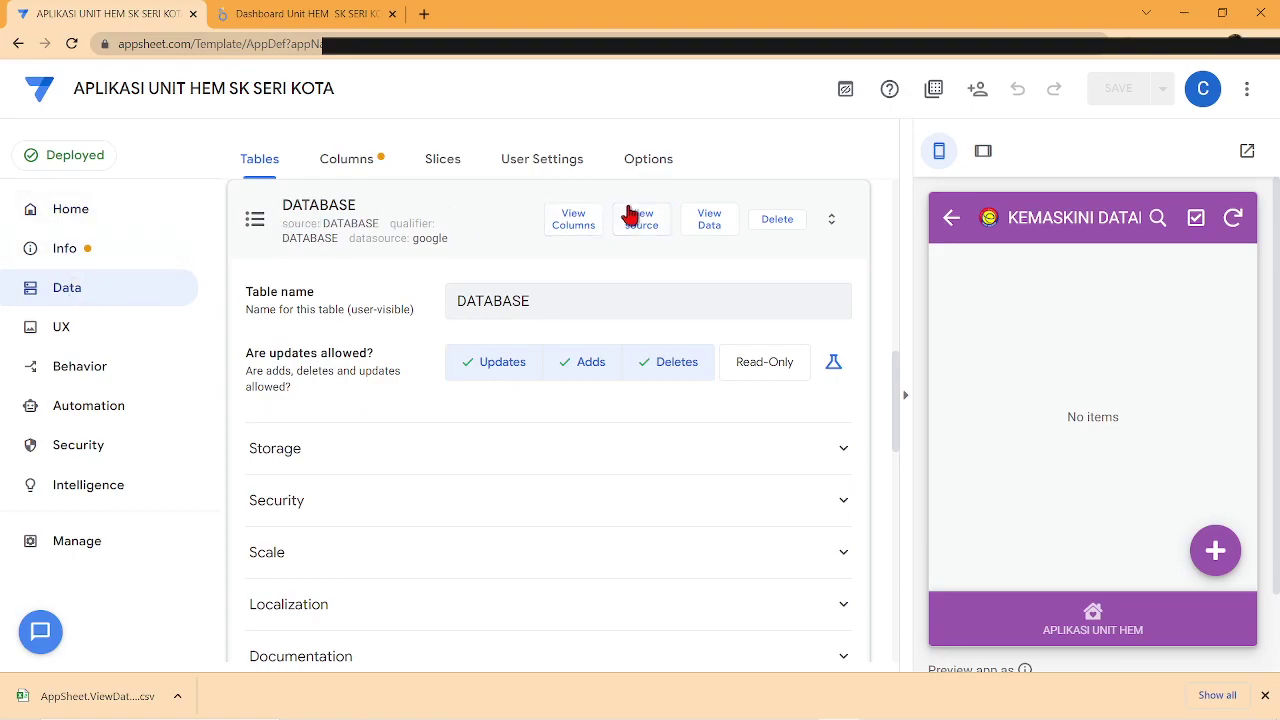
pyautogui.click(638, 218)
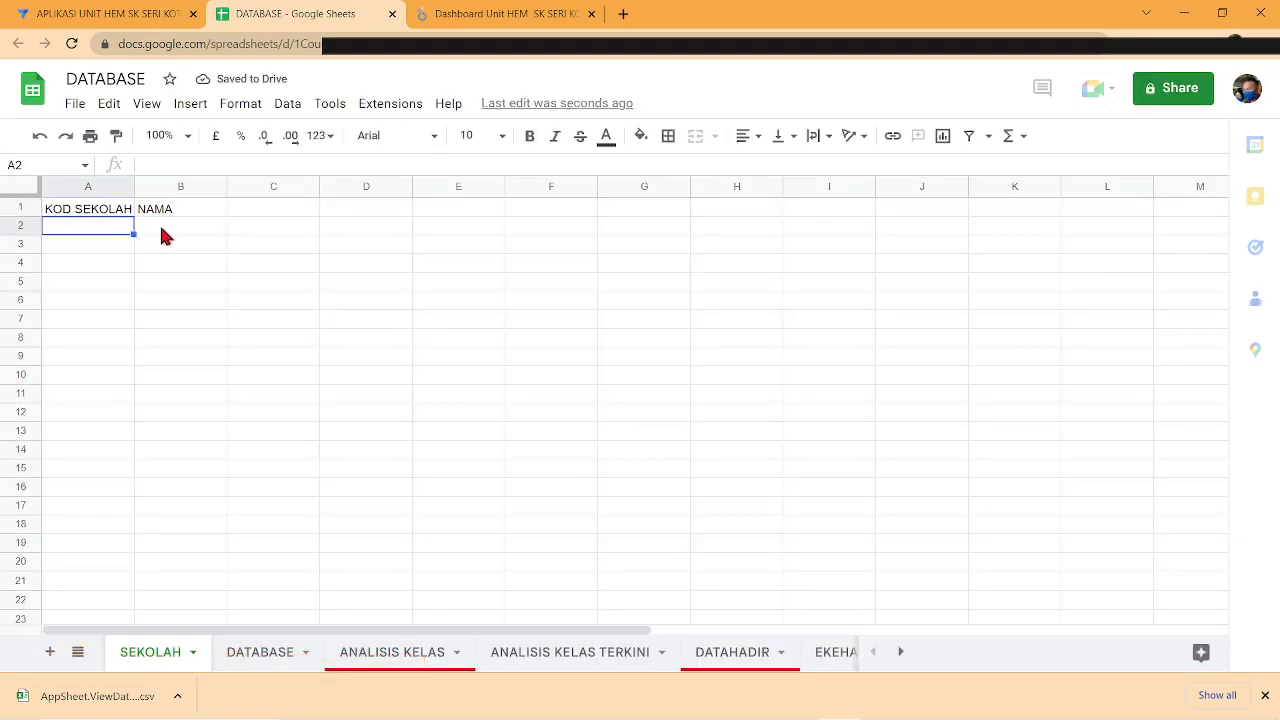
pyautogui.click(165, 232)
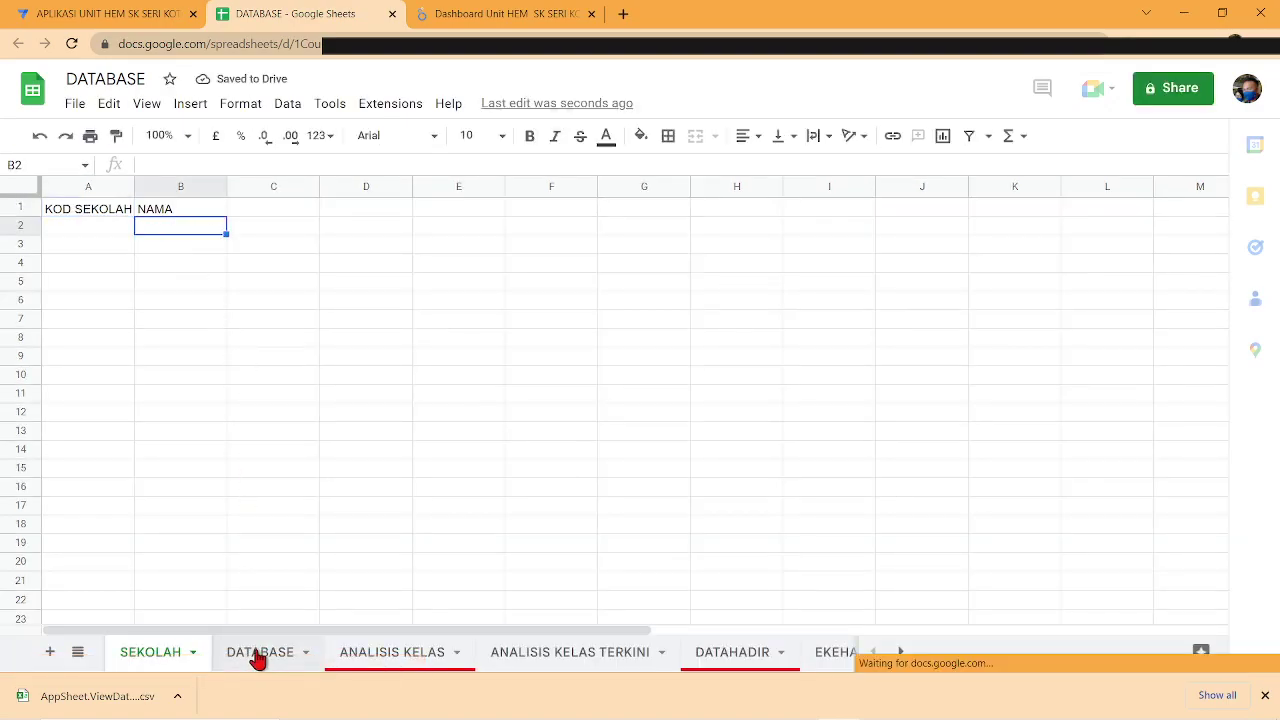
pyautogui.click(258, 654)
pyautogui.click(60, 233)
# Step: Return to AppSheet and add a KEMASKINI DATABASE record with KOD SEKOLAH DBA1001 and the coordinator's name, then save it
pyautogui.click(110, 14)
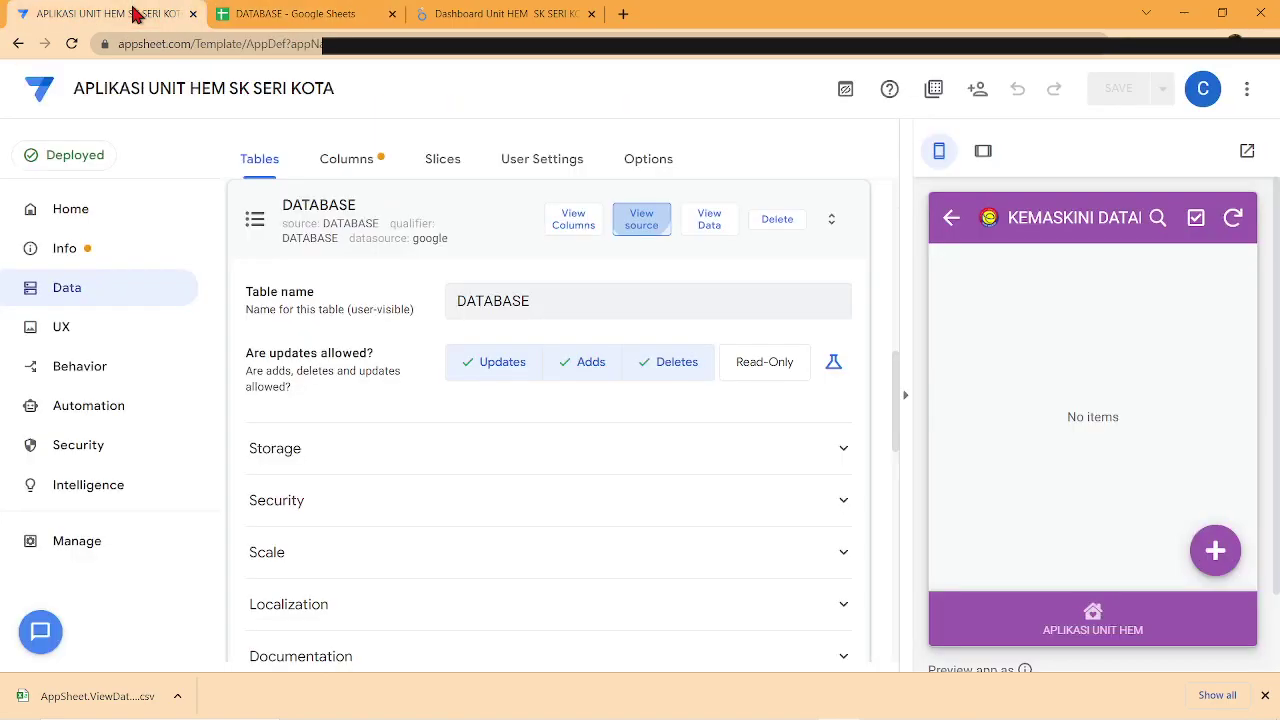
pyautogui.click(956, 222)
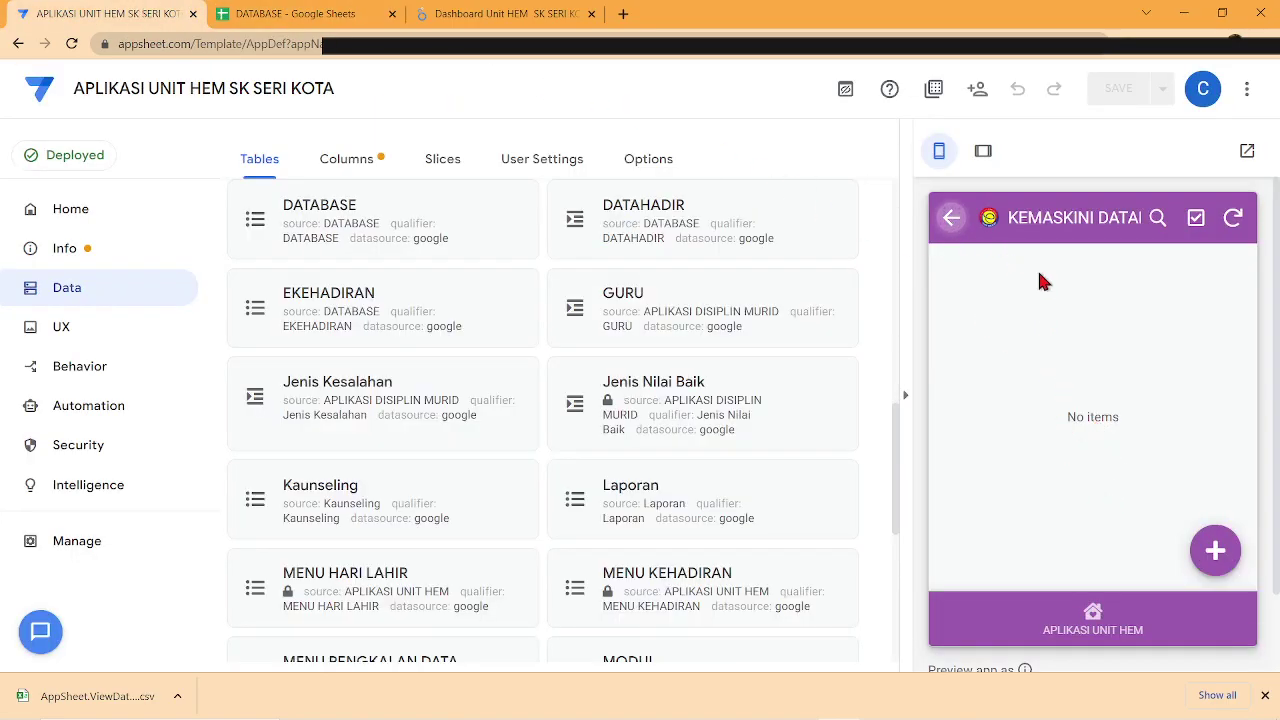
pyautogui.click(1030, 440)
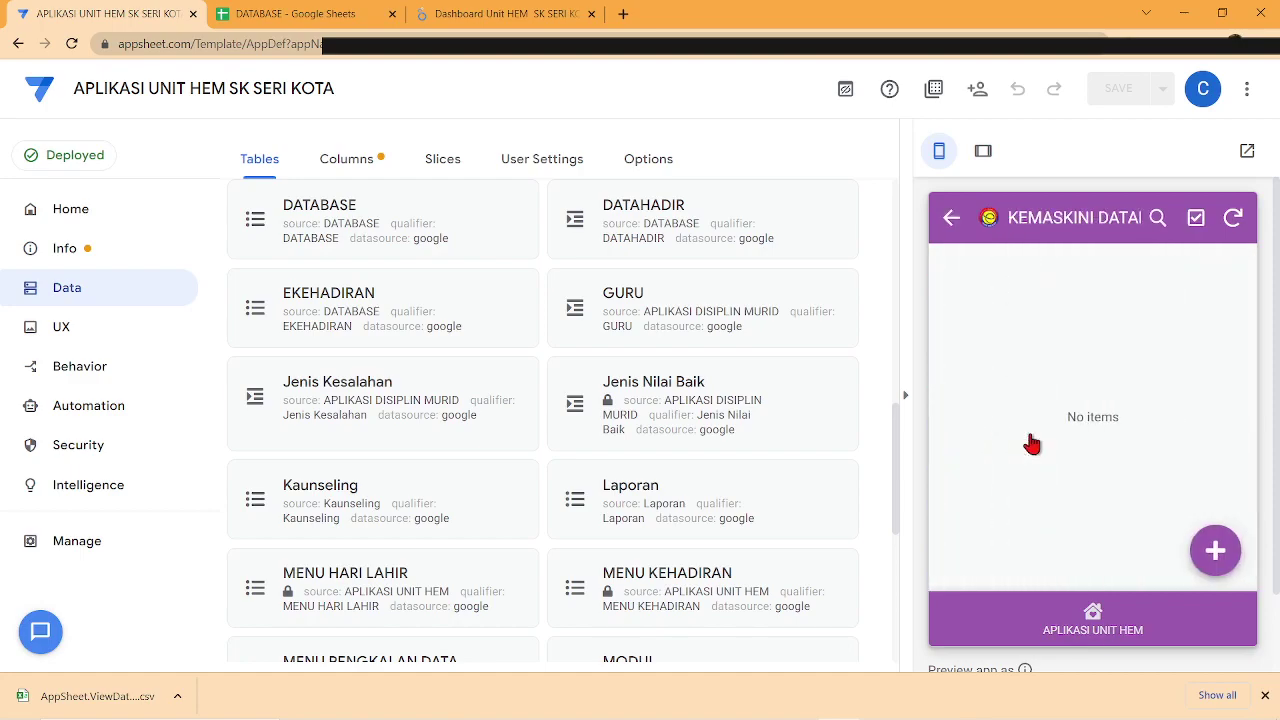
pyautogui.click(1216, 548)
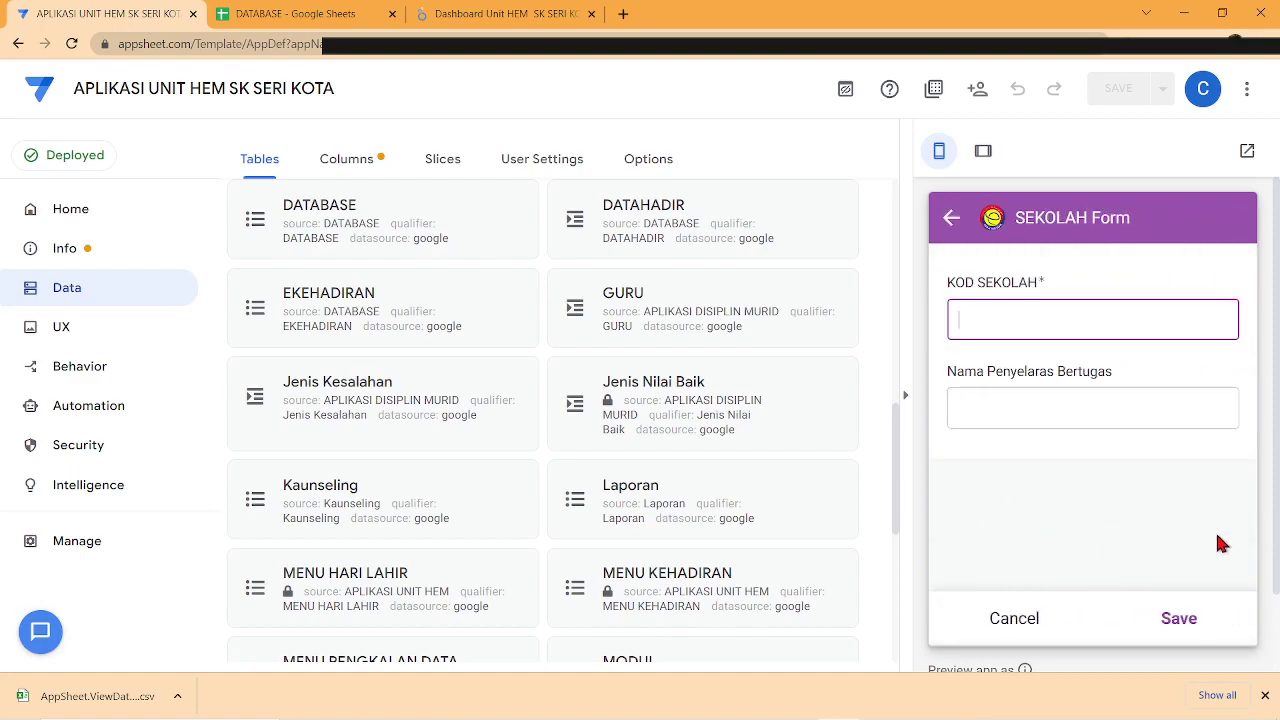
pyautogui.write('DBA1001')
pyautogui.click(1007, 410)
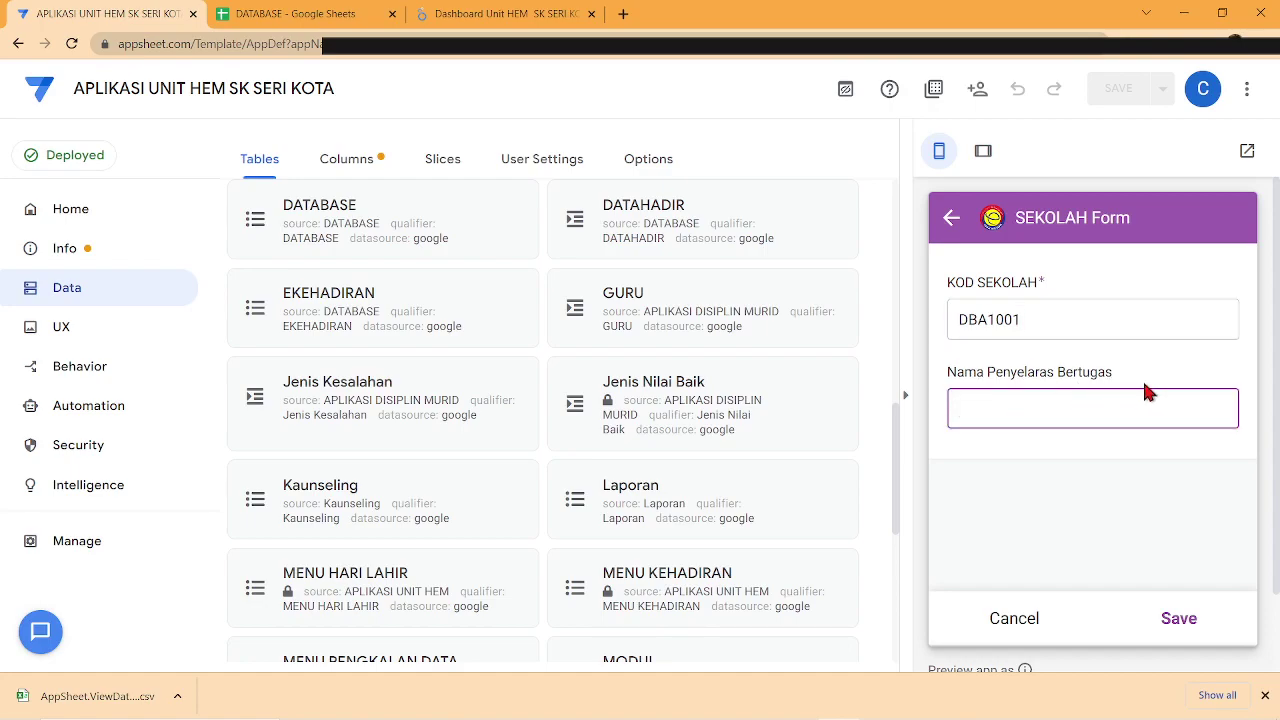
pyautogui.press('capslock')
pyautogui.write('MrX')
pyautogui.click(1179, 620)
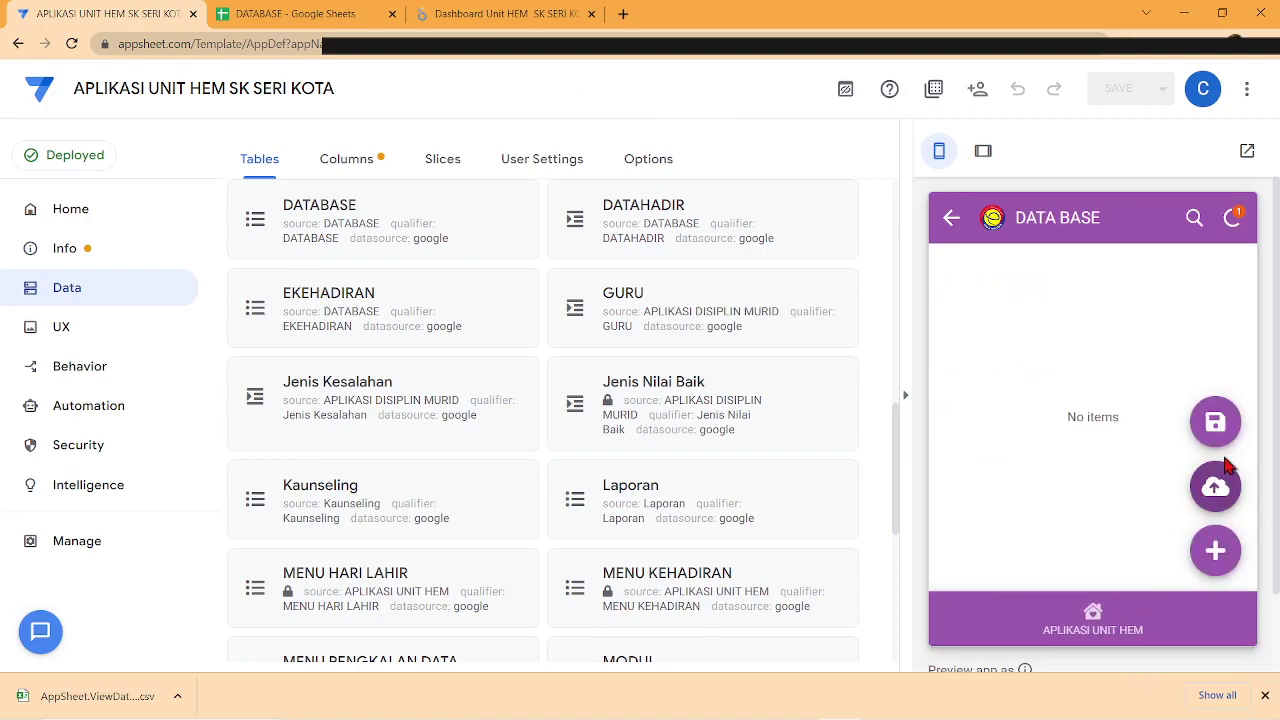
pyautogui.click(1213, 495)
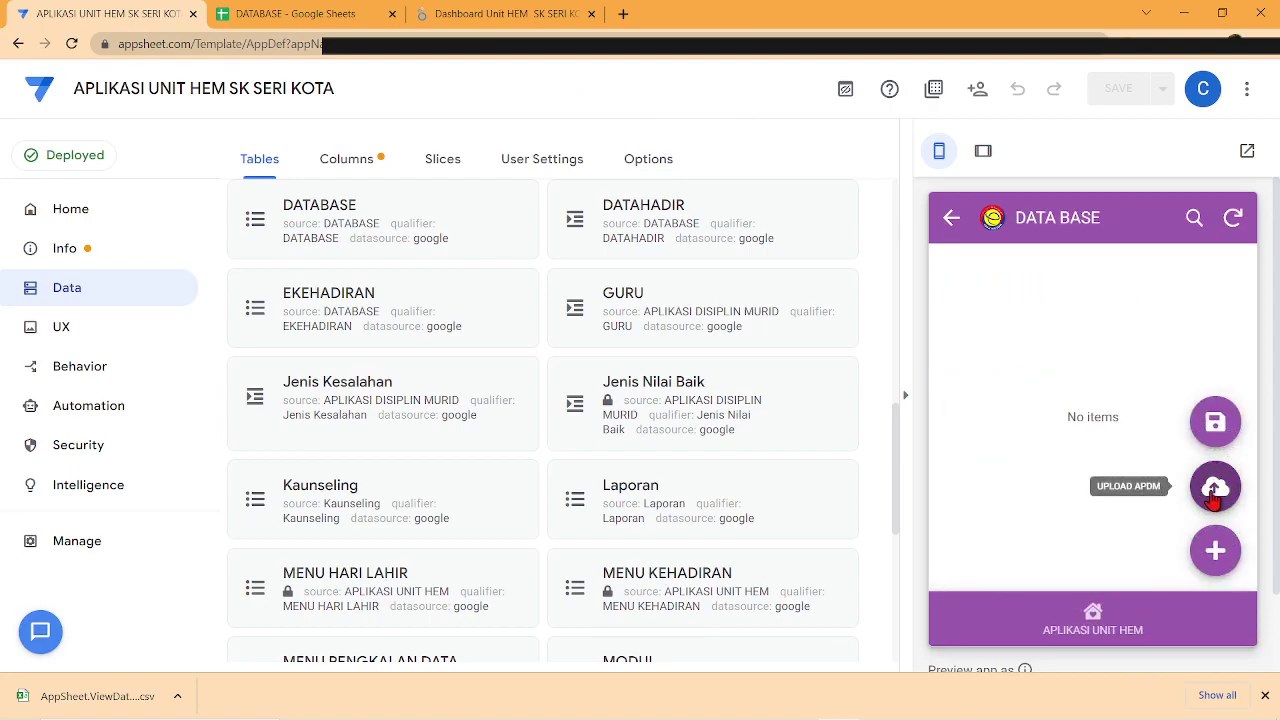
pyautogui.click(1213, 497)
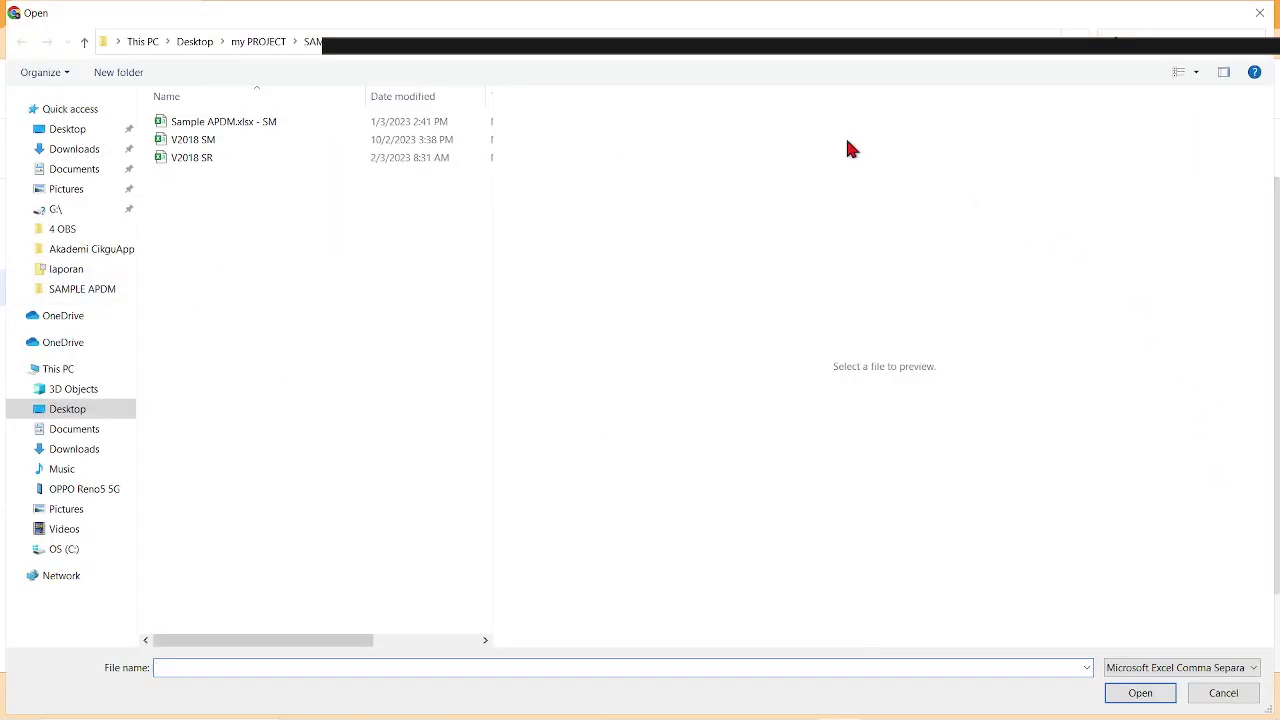
pyautogui.click(1224, 693)
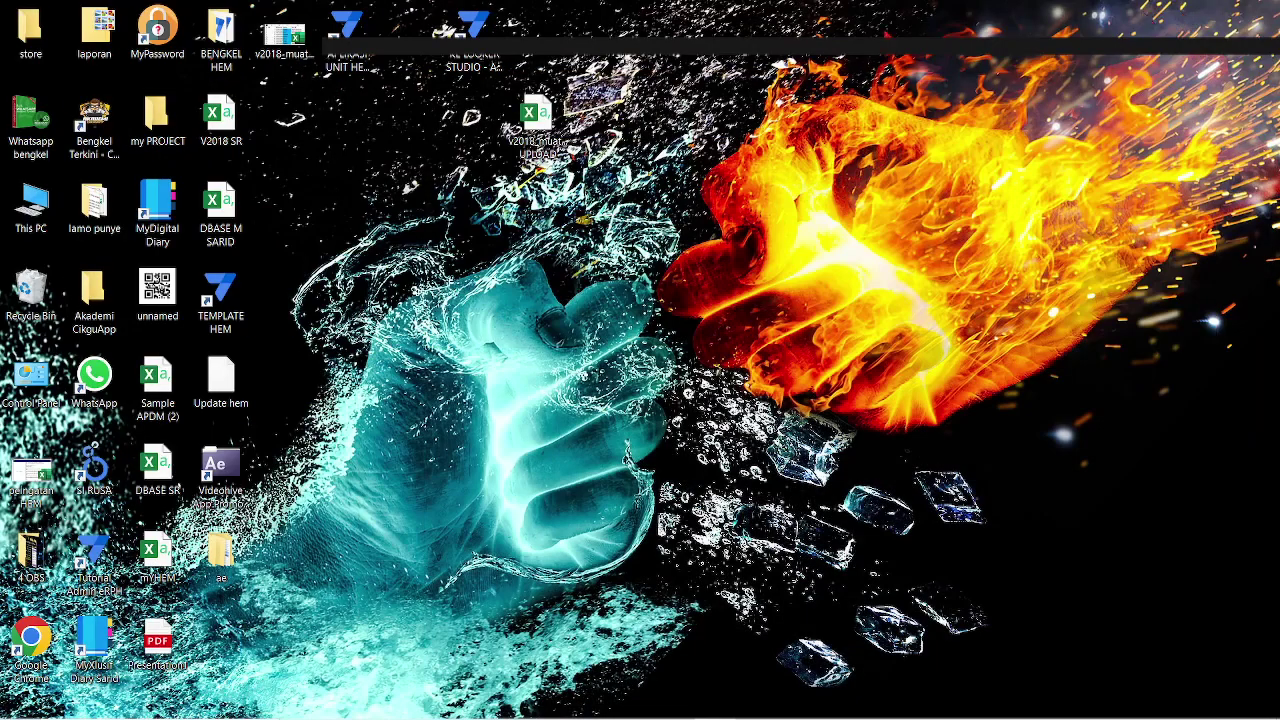
# Step: Open v2018_muatturun_BARU in Excel from the SAMPLE APDM folder inside my PROJECT and review its student data columns
pyautogui.doubleClick(160, 117)
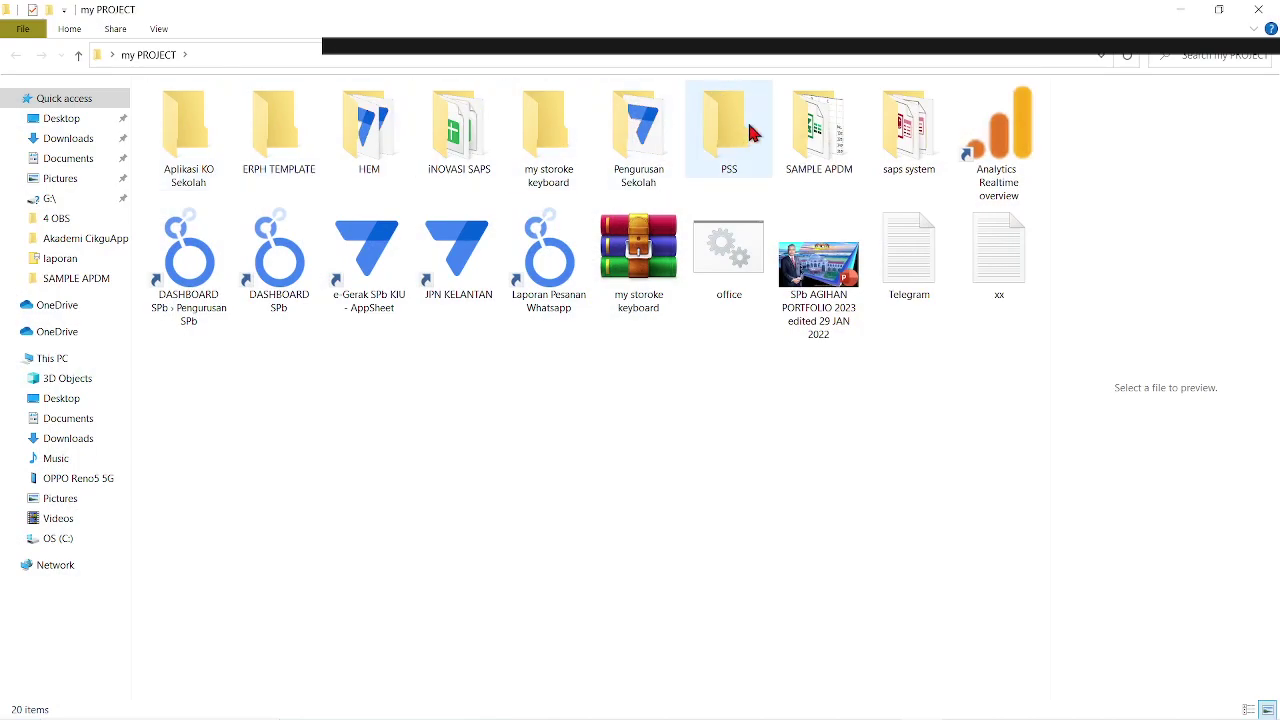
pyautogui.doubleClick(816, 142)
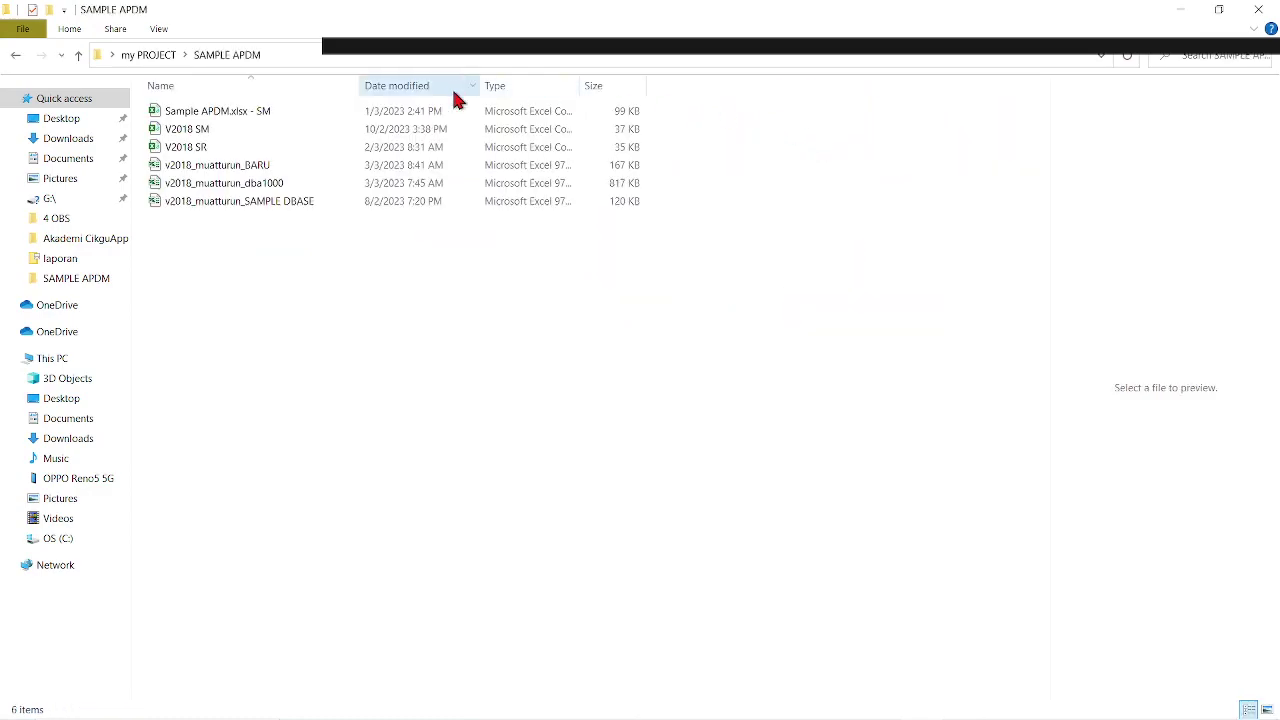
pyautogui.doubleClick(268, 168)
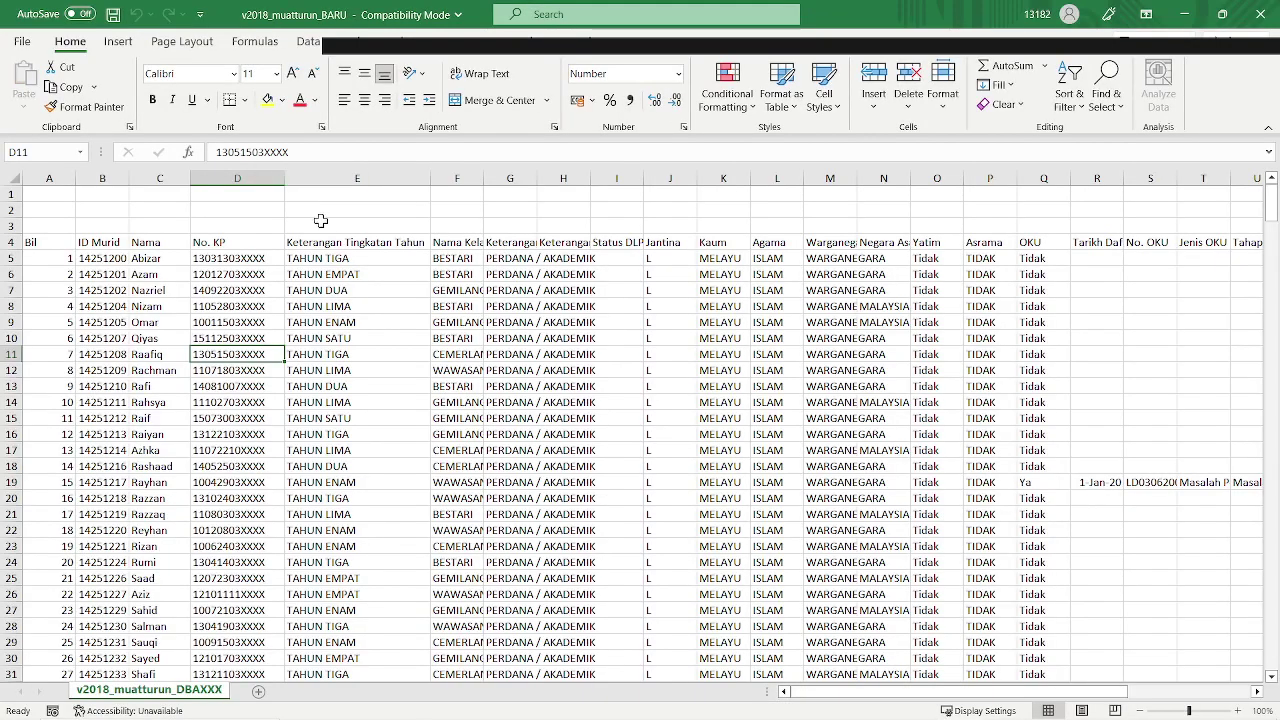
pyautogui.click(368, 210)
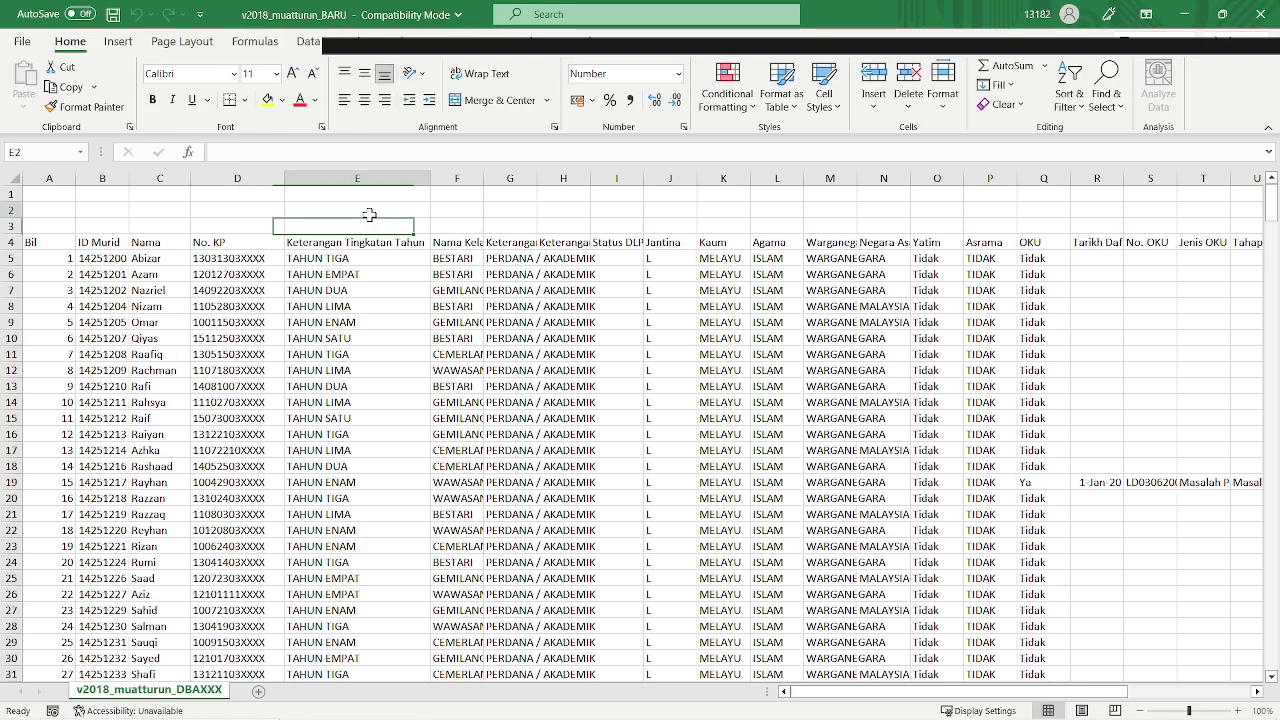
pyautogui.click(104, 244)
pyautogui.moveTo(886, 694); pyautogui.dragTo(781, 693)
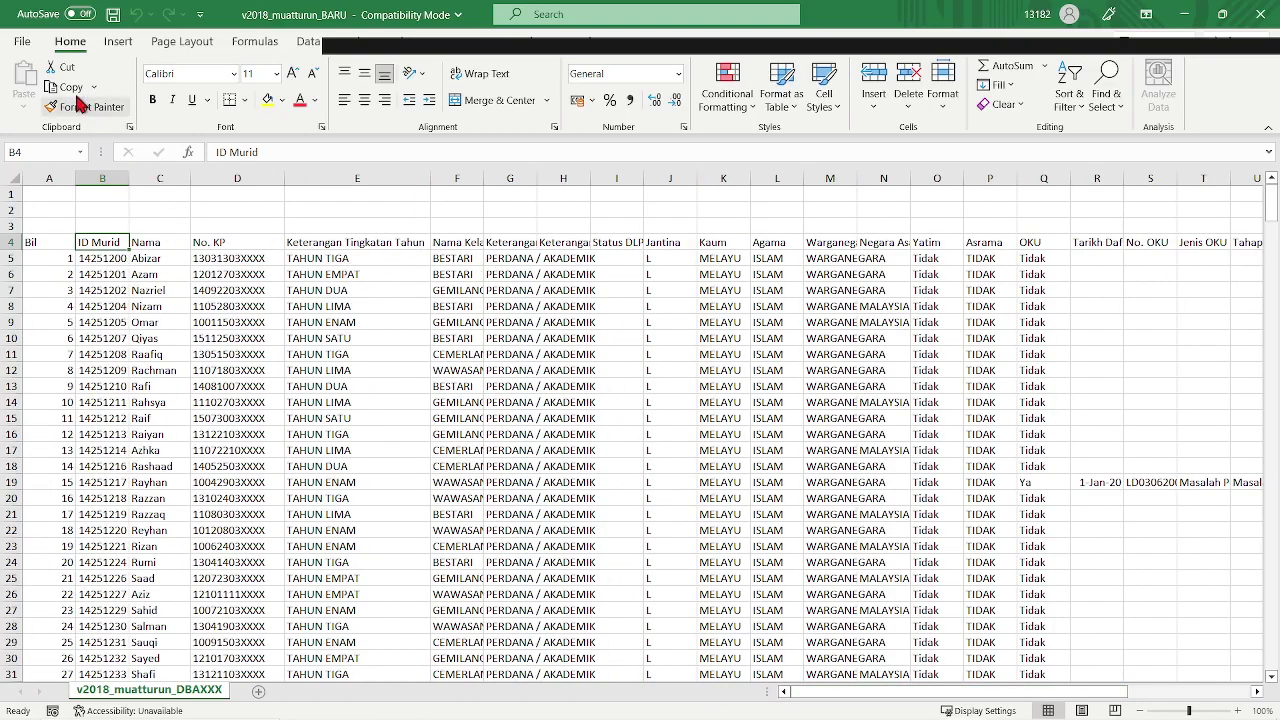
# Step: Prepare to save a copy of the student data workbook on the Desktop in CSV (Comma delimited) format
pyautogui.click(22, 44)
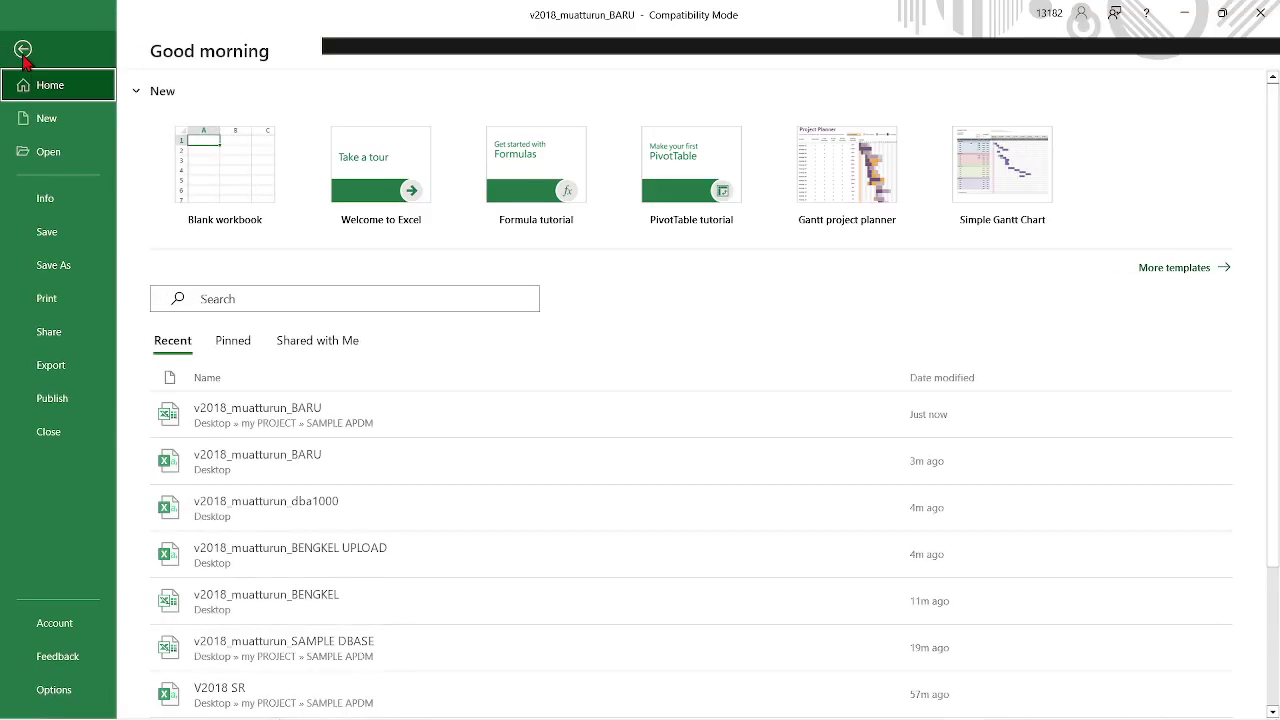
pyautogui.click(70, 266)
pyautogui.click(531, 105)
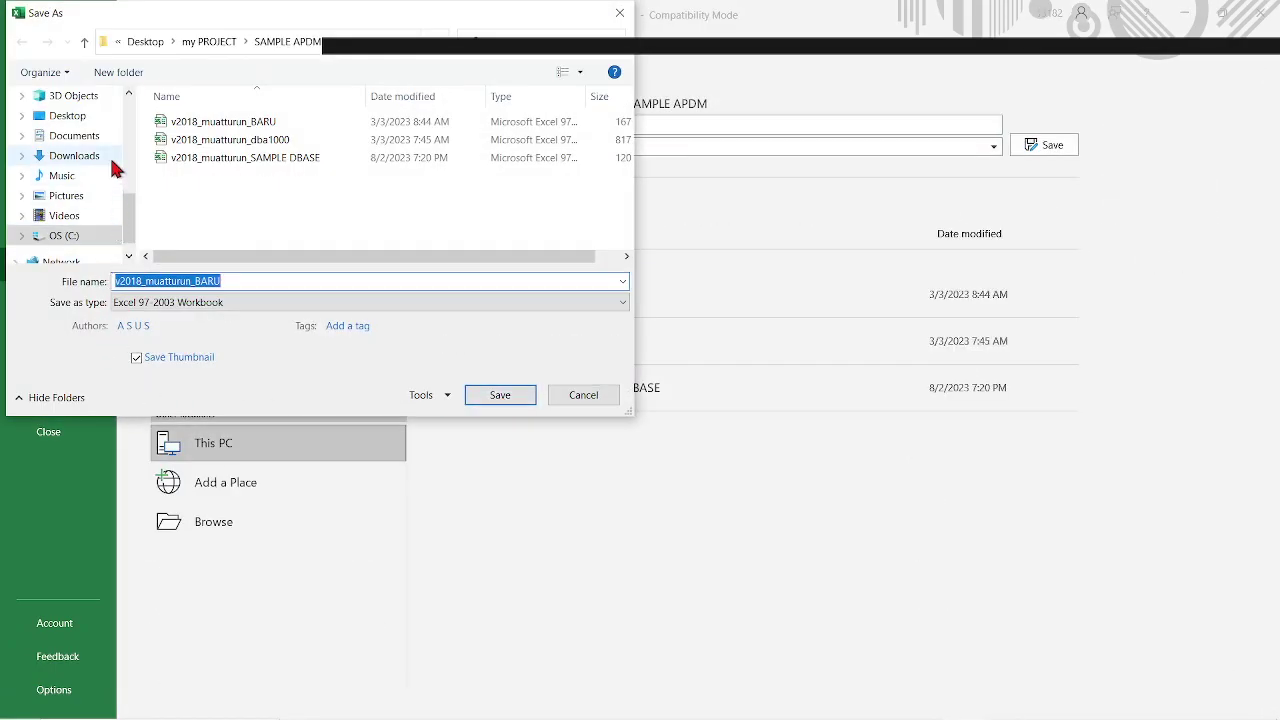
pyautogui.click(50, 118)
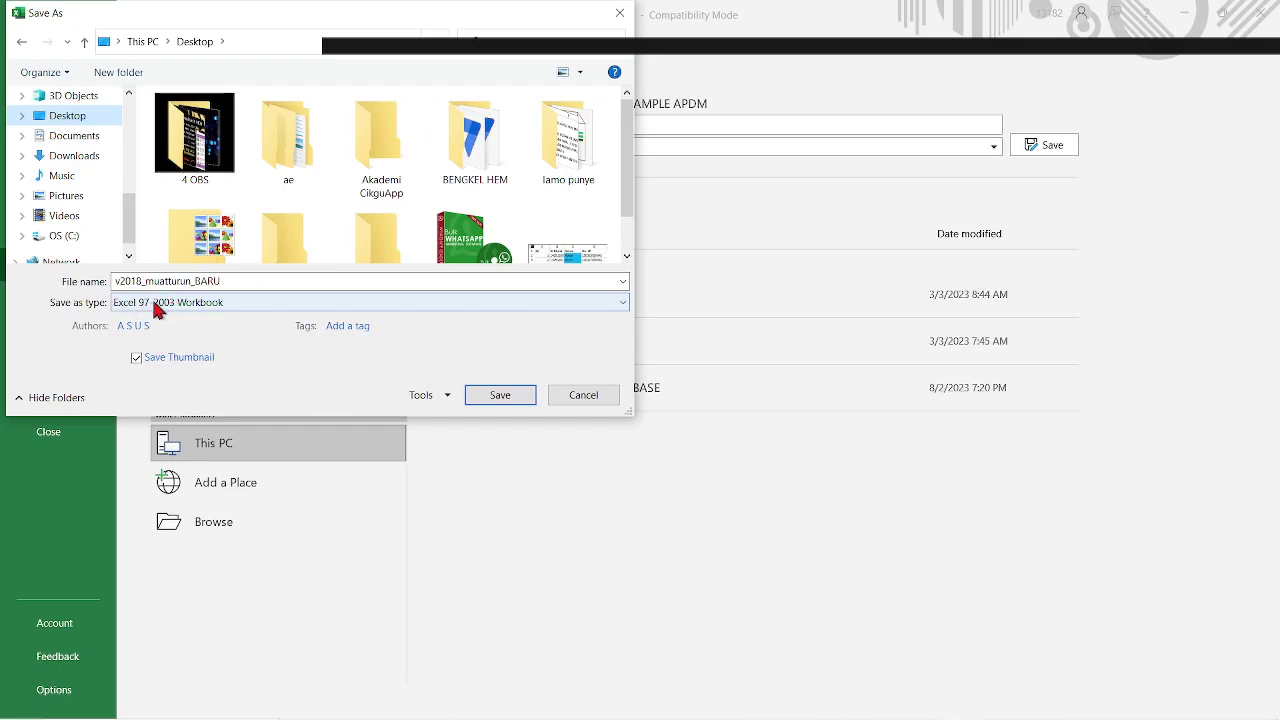
pyautogui.click(157, 303)
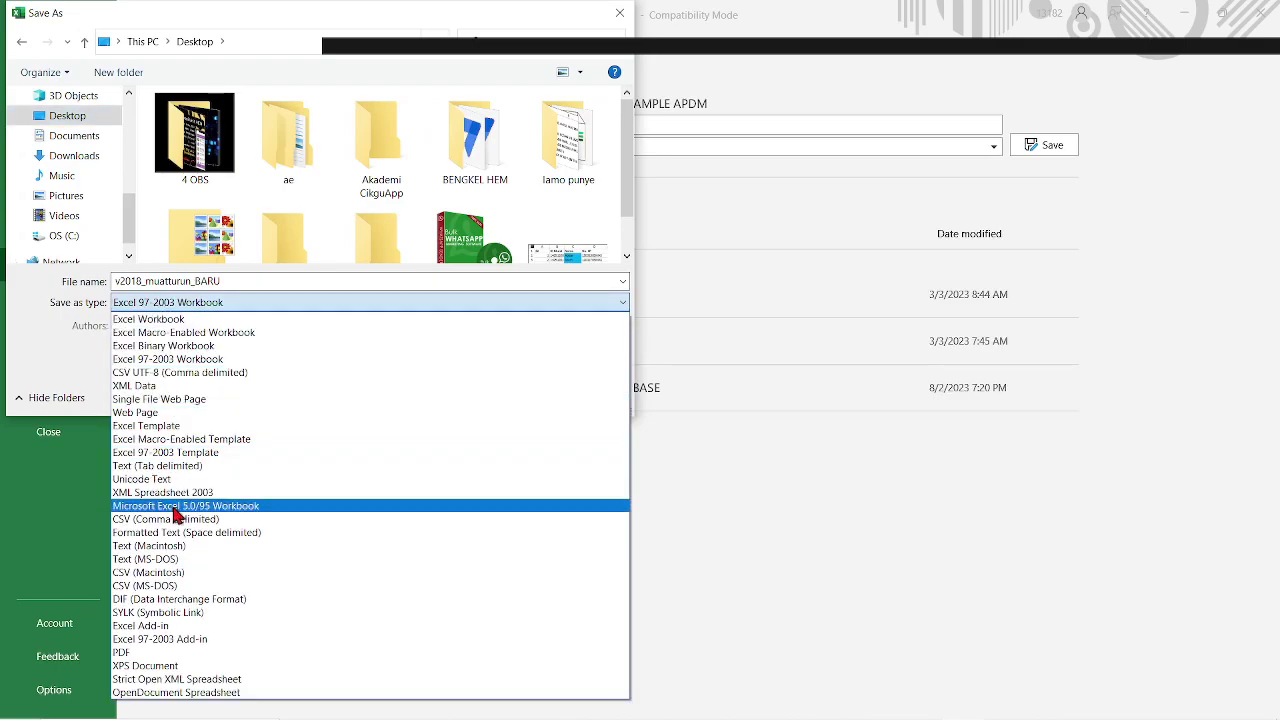
pyautogui.click(305, 527)
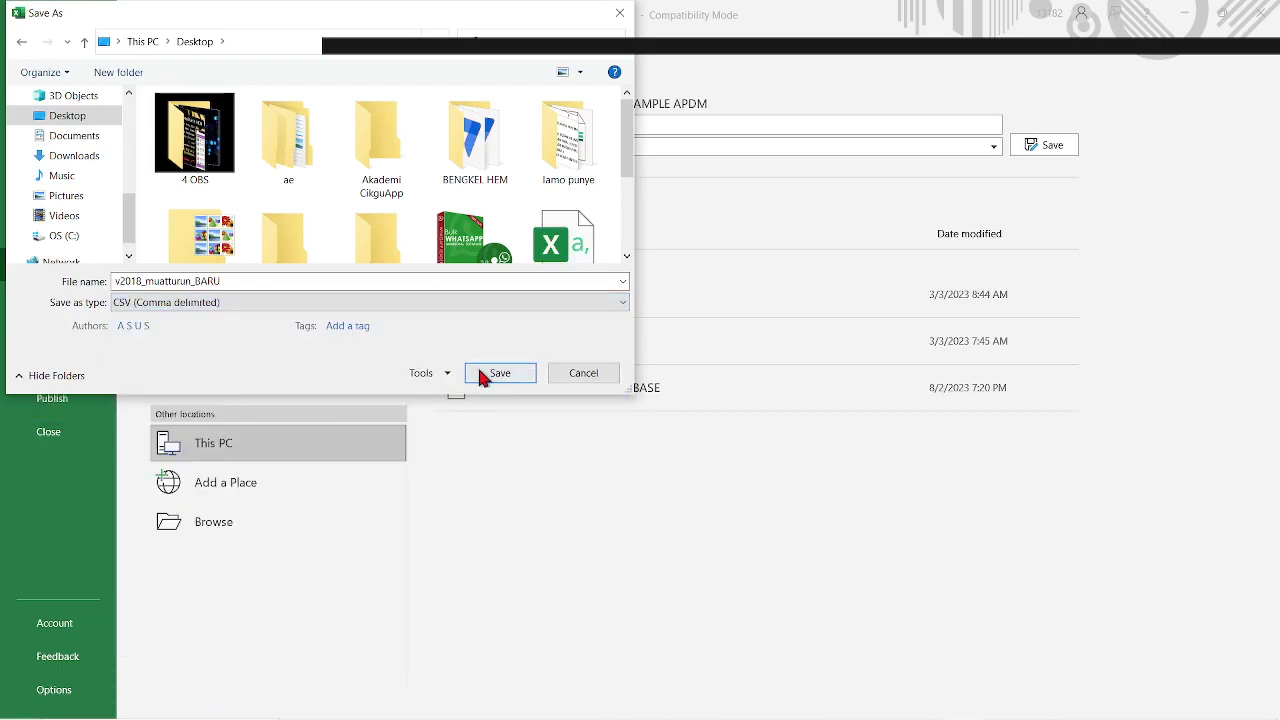
# Step: Name the CSV copy v2018_muatturun_3 mac and save it
pyautogui.doubleClick(211, 277)
pyautogui.click(251, 285)
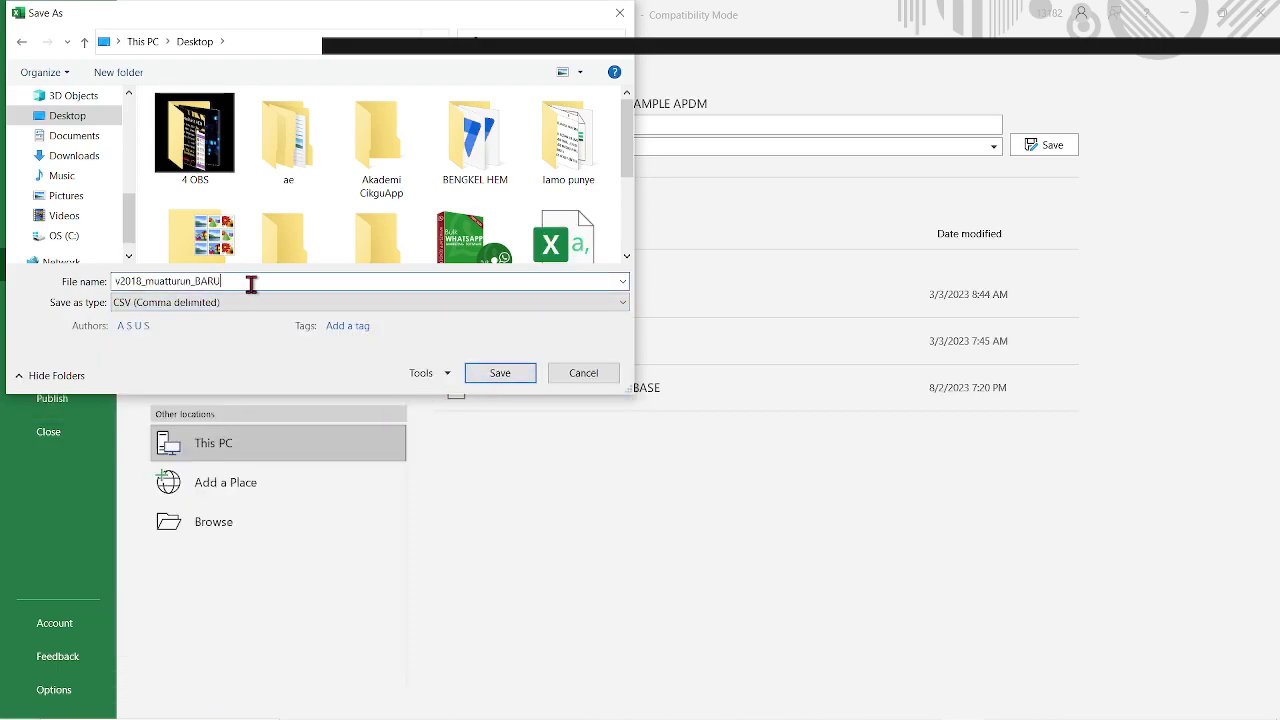
pyautogui.moveTo(196, 283); pyautogui.dragTo(288, 281)
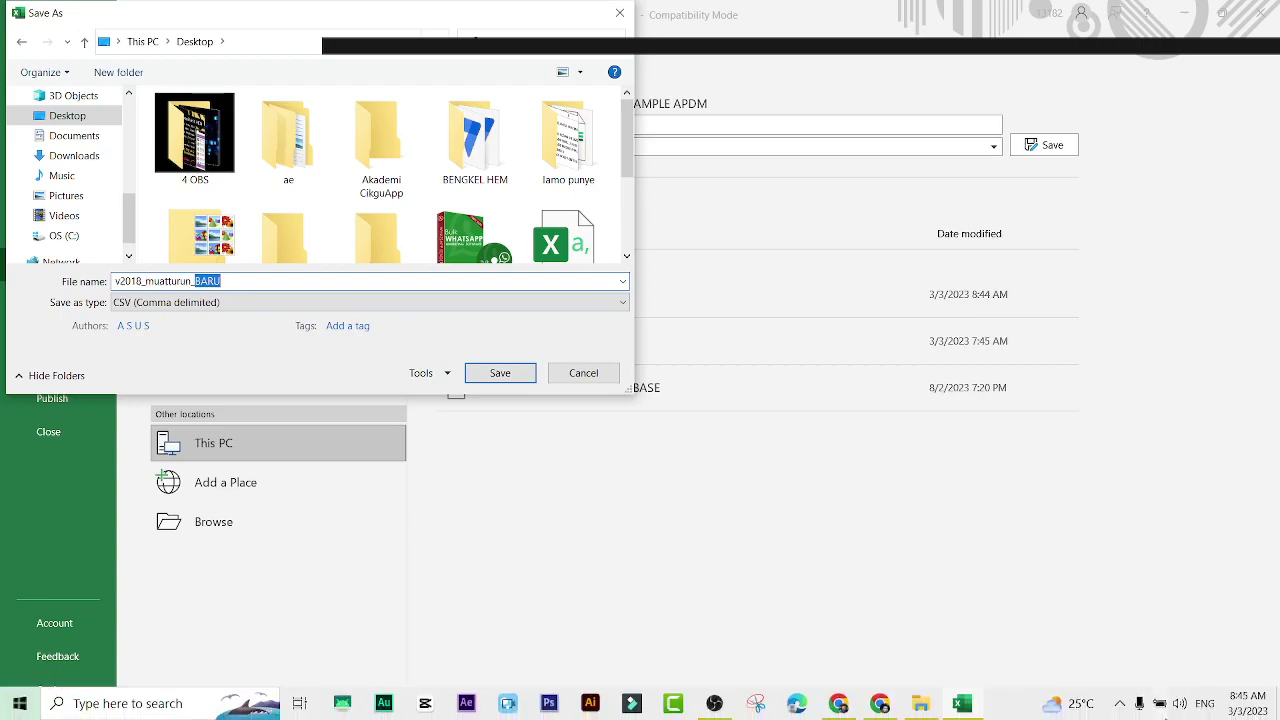
pyautogui.write('3 mac')
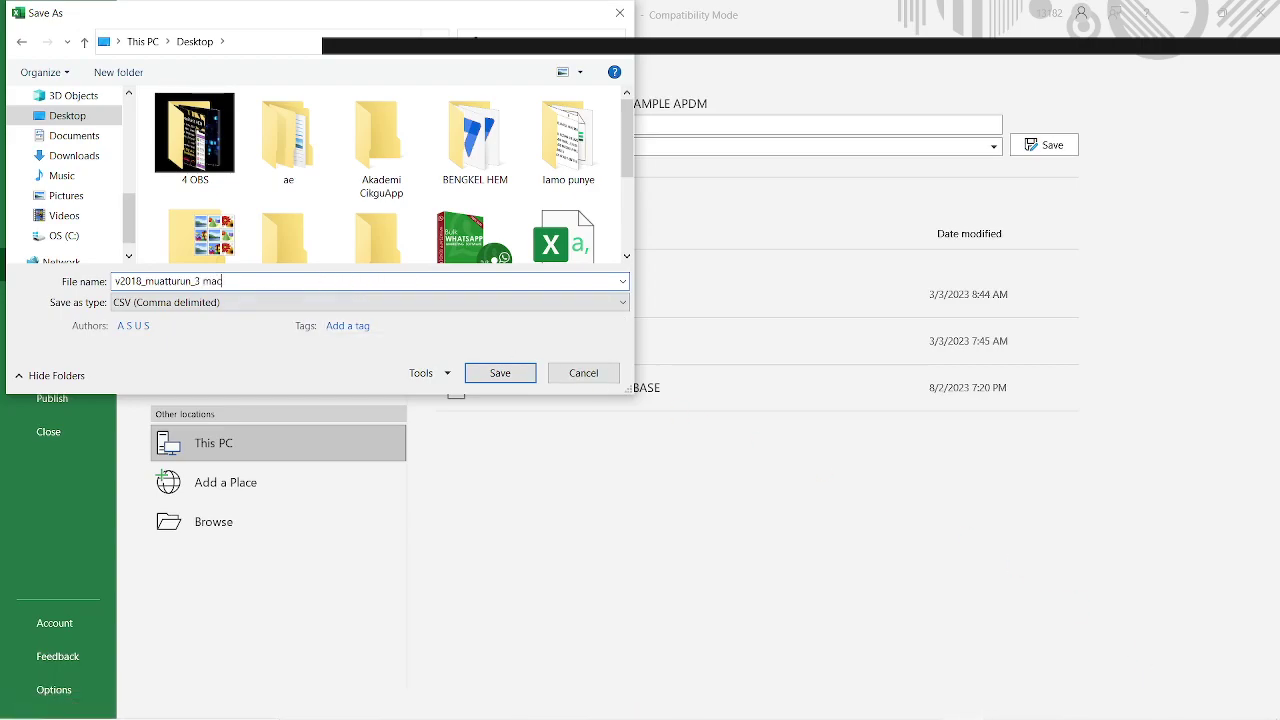
pyautogui.click(501, 373)
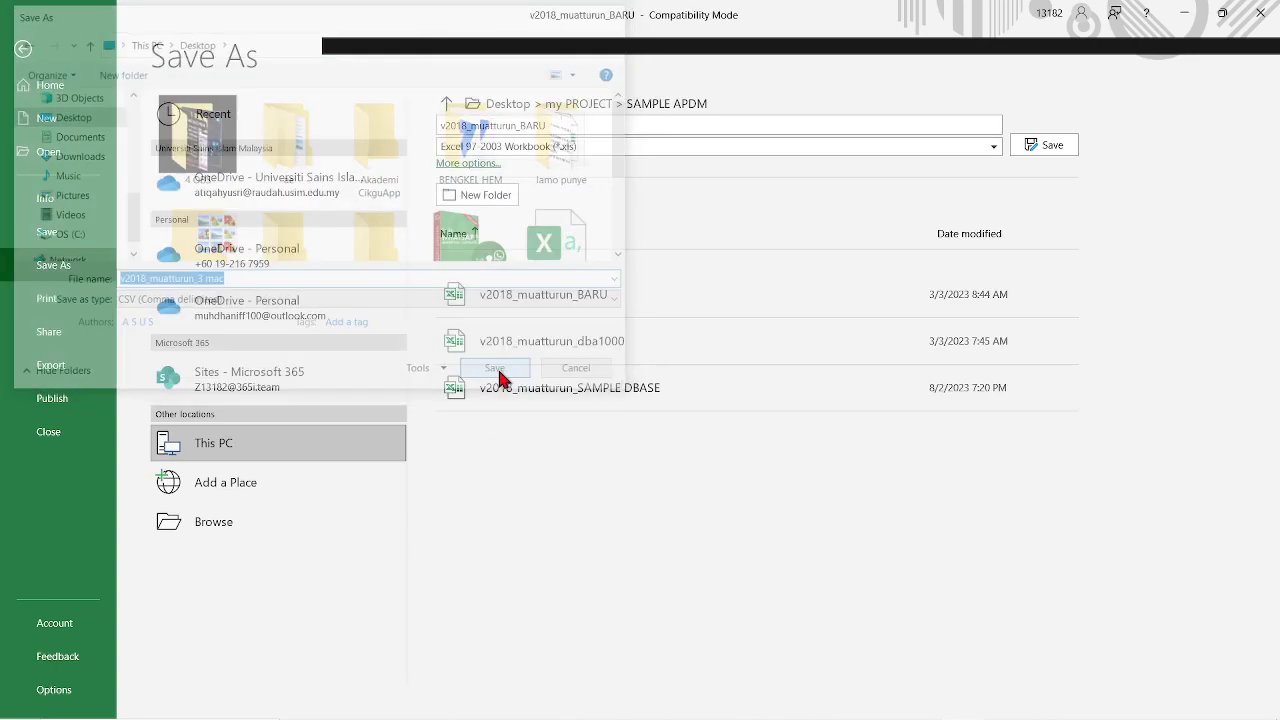
# Step: Close the workbook and Excel, and select the new v2018_muatturun_3 mac file on the desktop
pyautogui.click(1257, 14)
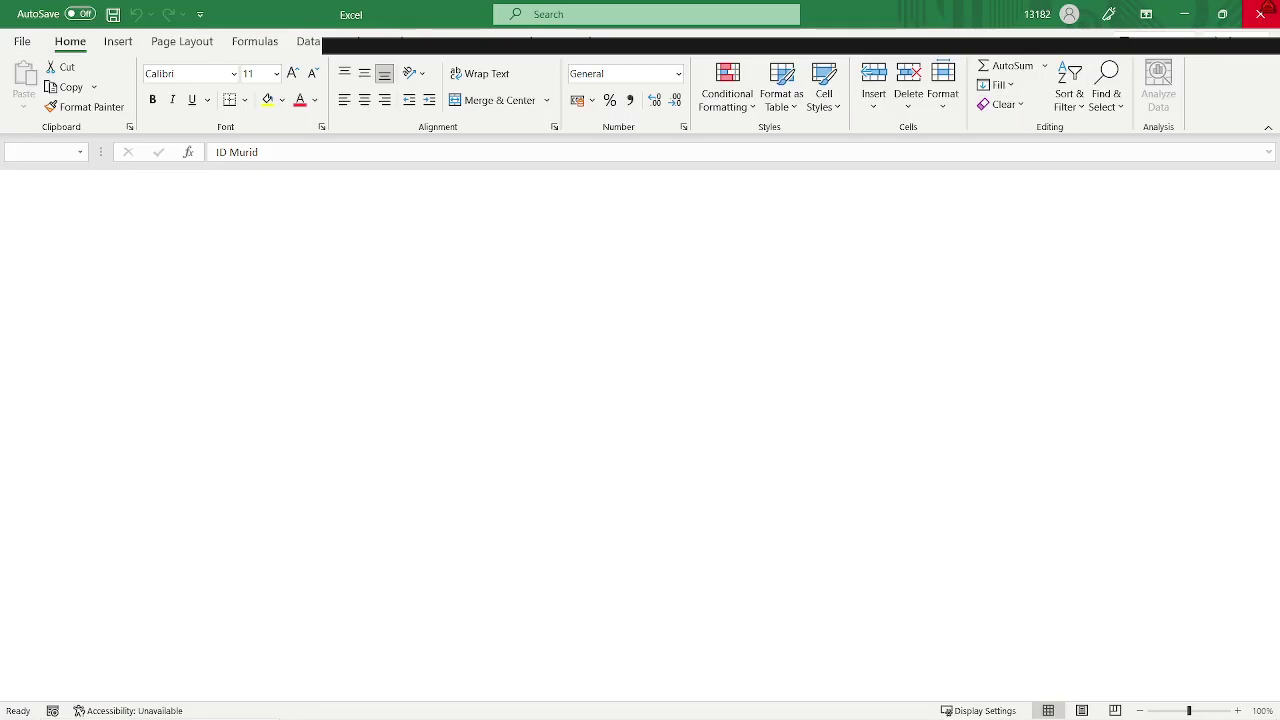
pyautogui.click(1258, 12)
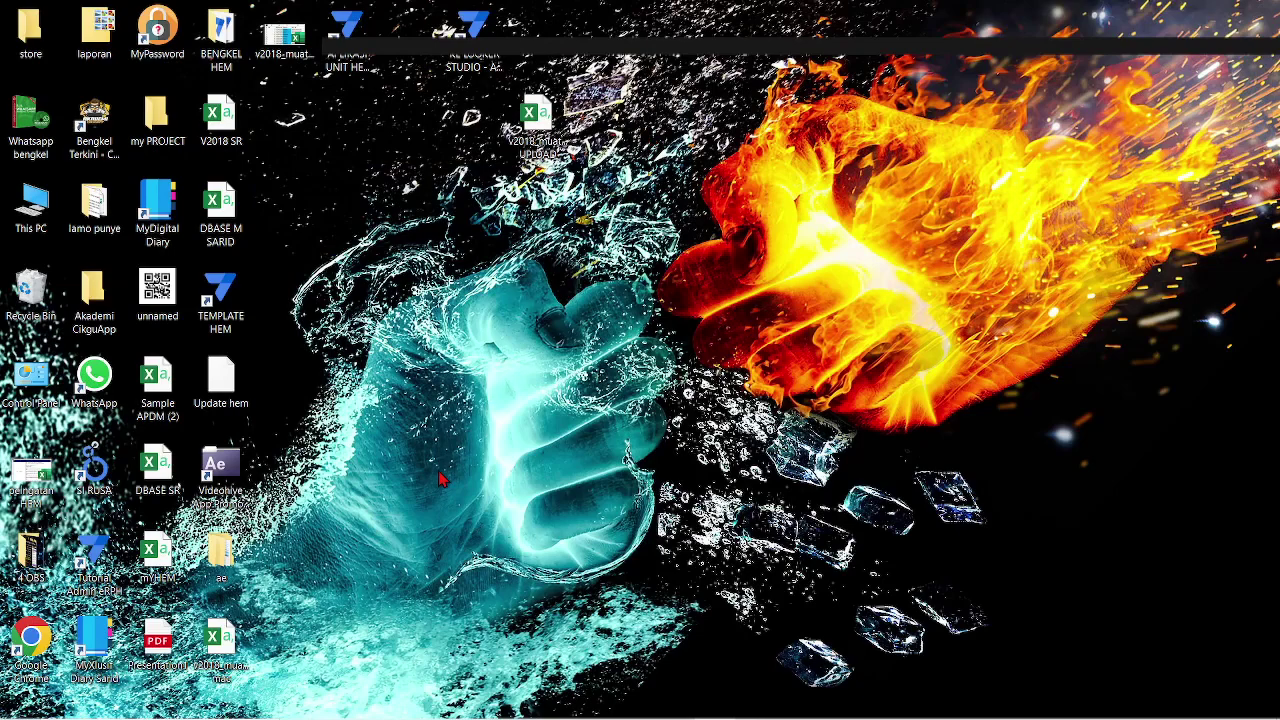
pyautogui.click(236, 645)
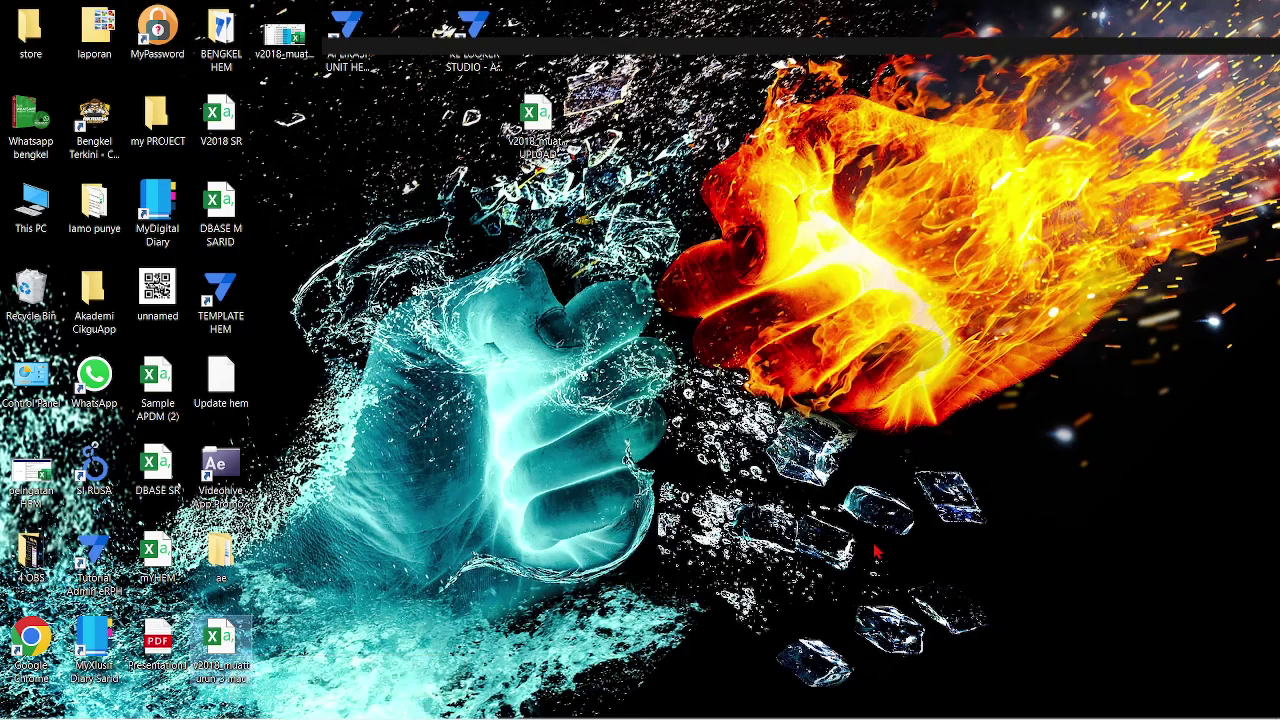
# Step: Switch to AppSheet in Chrome and import v2018_muatturun_3 mac from the Desktop into the app's DATA BASE view
pyautogui.click(838, 703)
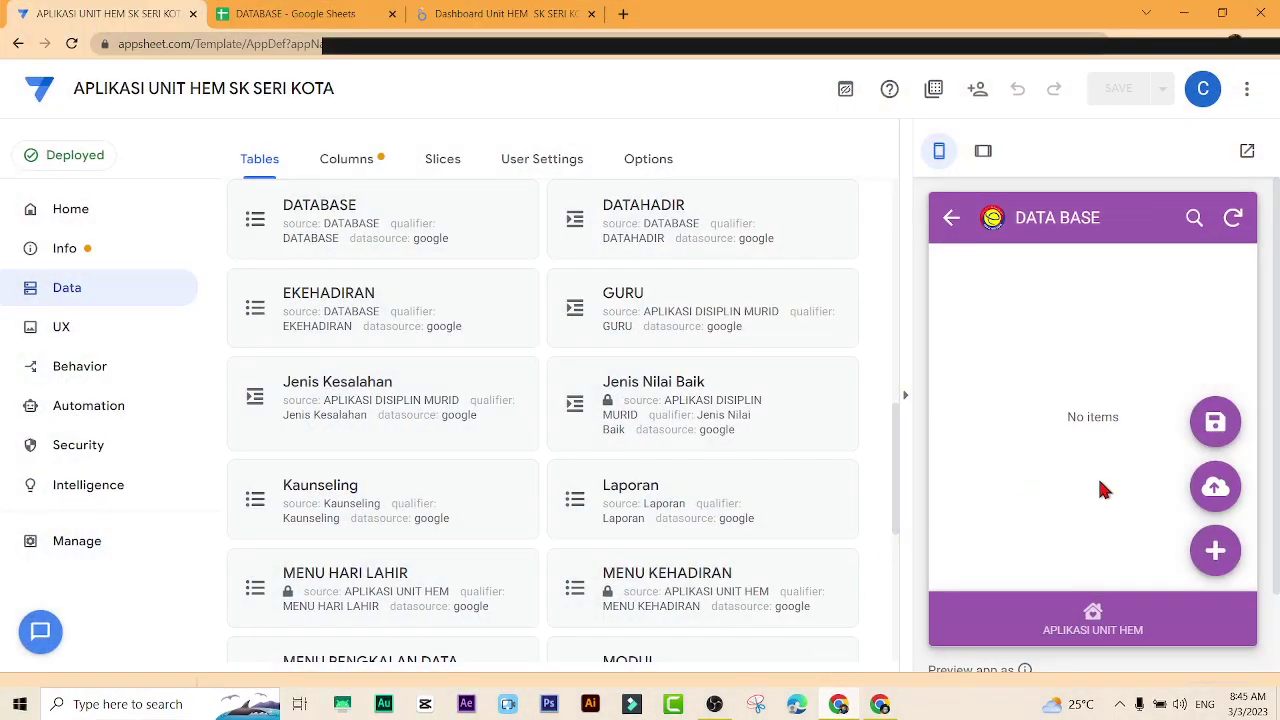
pyautogui.click(1216, 487)
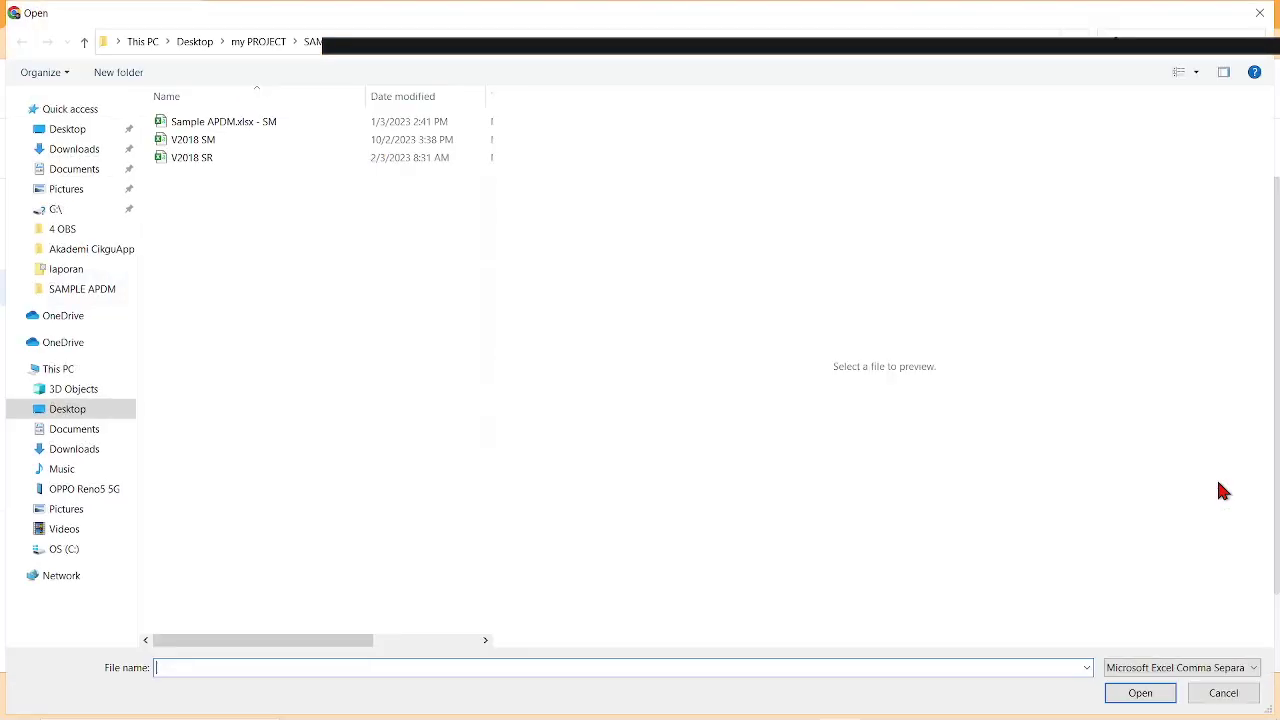
pyautogui.click(80, 132)
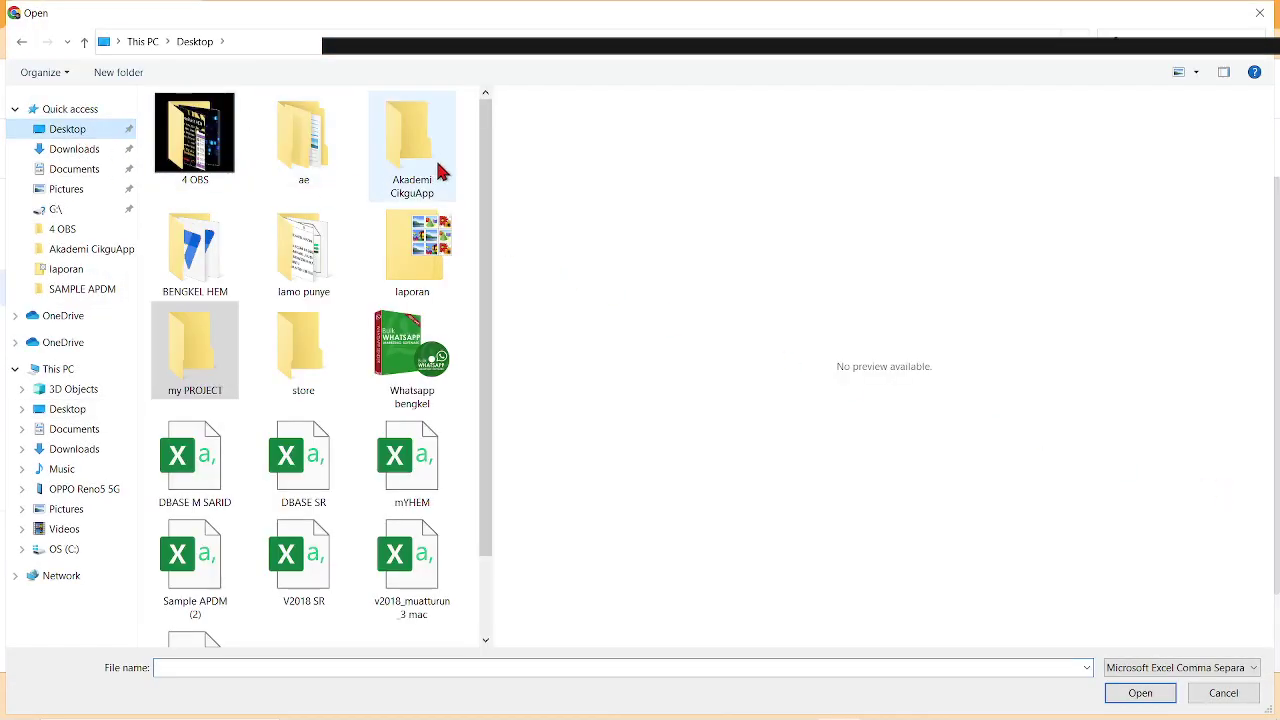
pyautogui.scroll(-2, 485, 135)
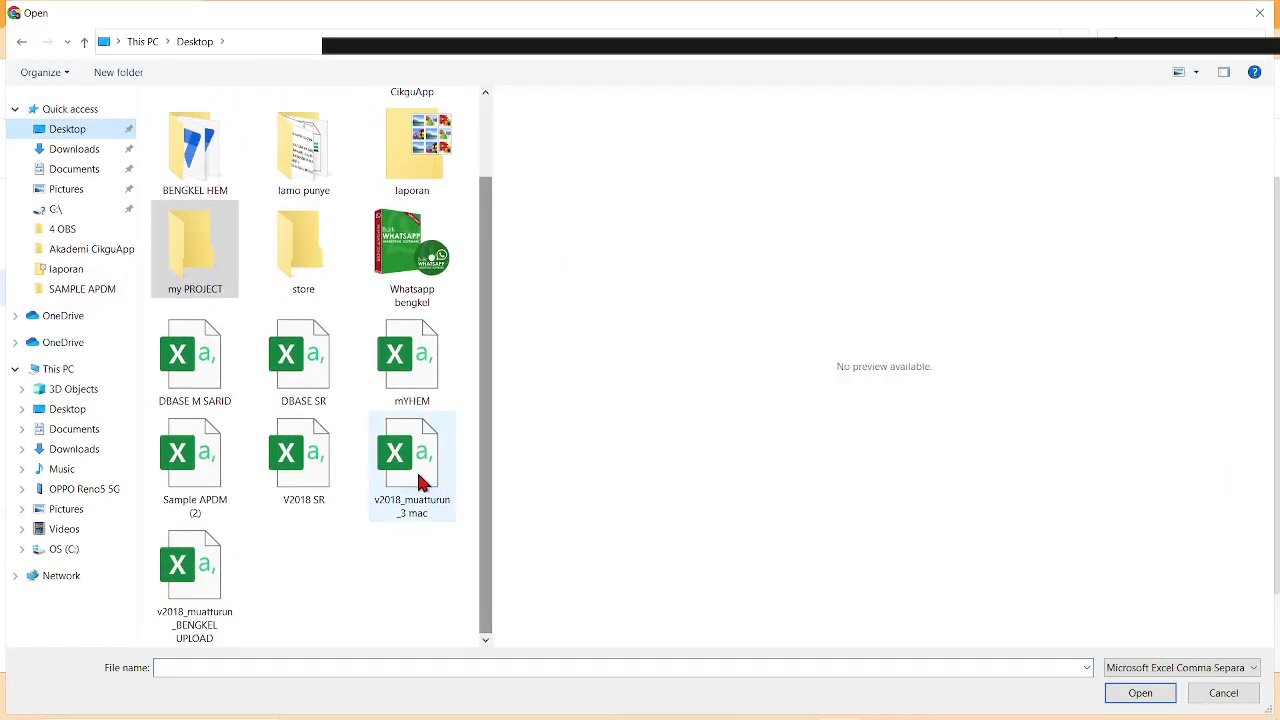
pyautogui.click(420, 458)
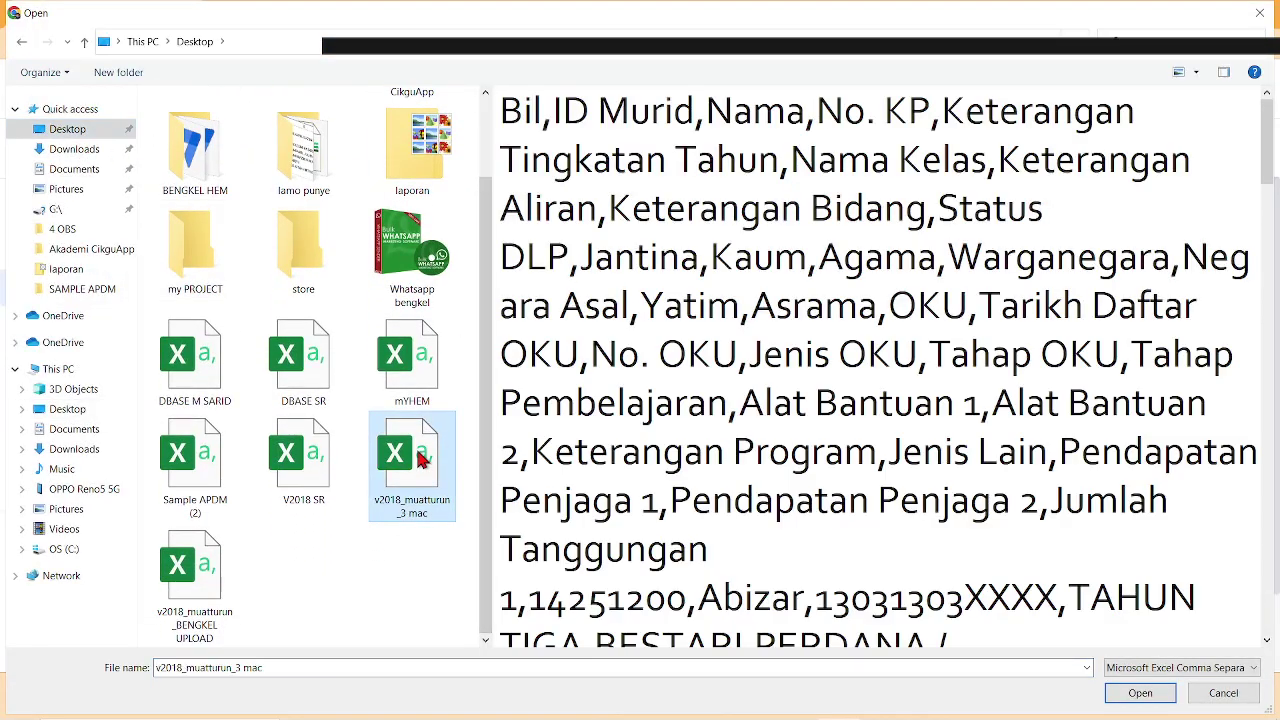
pyautogui.click(1140, 692)
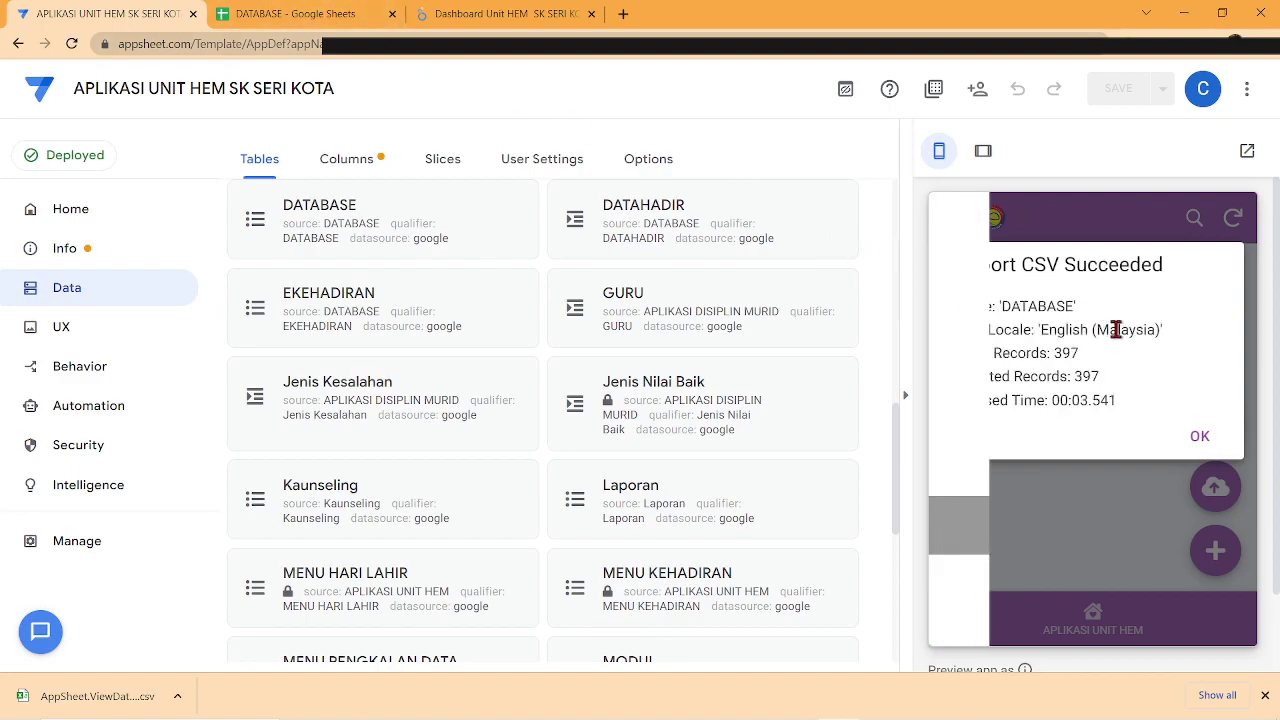
# Step: Check the imported student rows in the DATABASE Google Sheet, and review and dismiss the CSV import summary in AppSheet
pyautogui.click(300, 12)
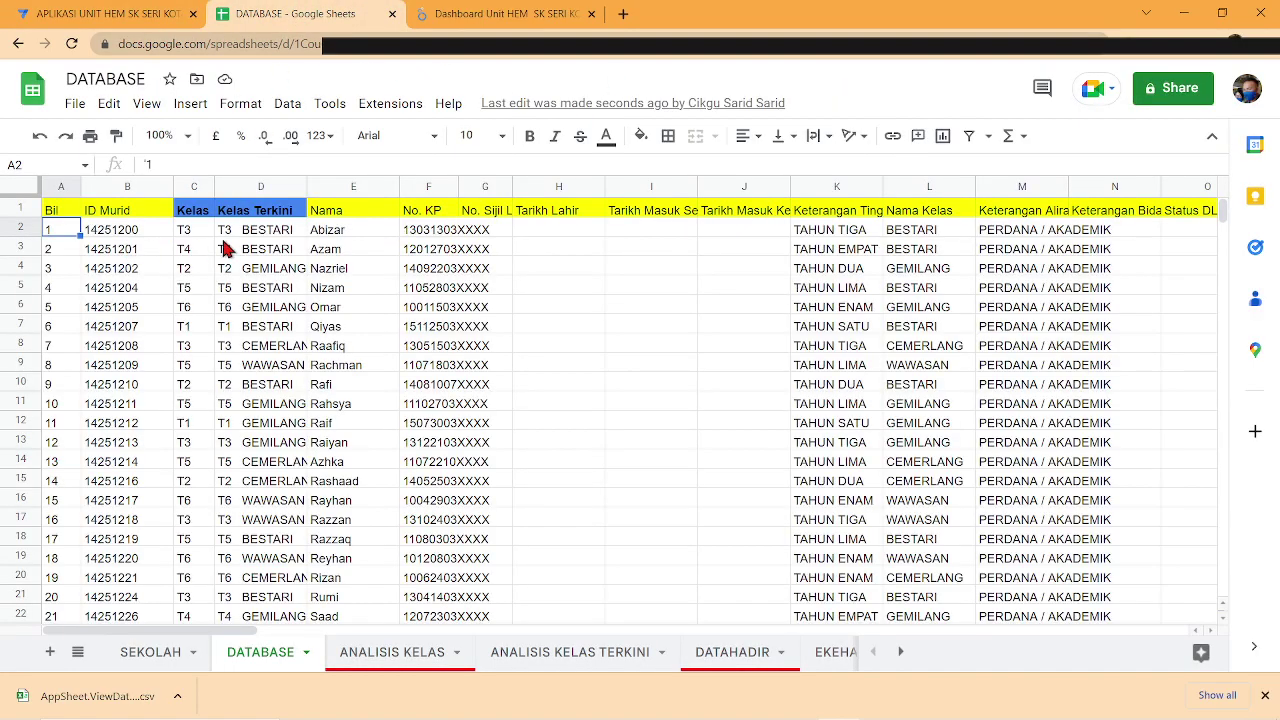
pyautogui.click(643, 270)
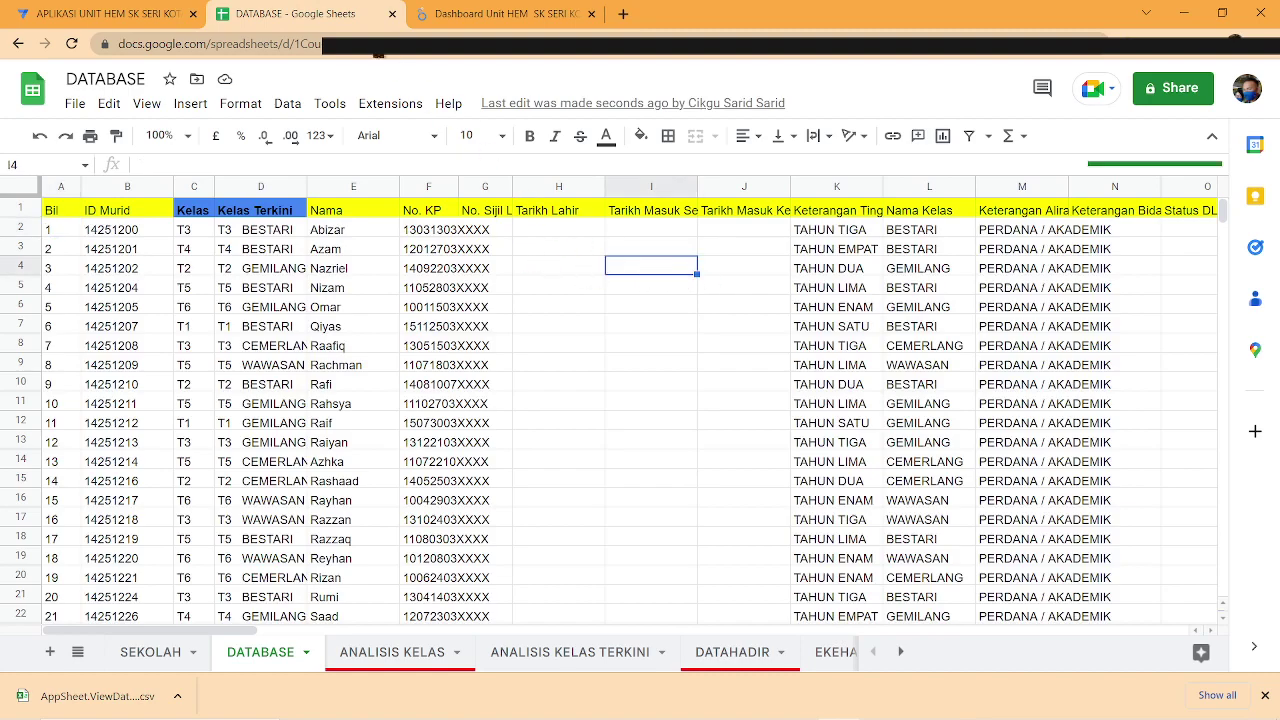
pyautogui.click(170, 13)
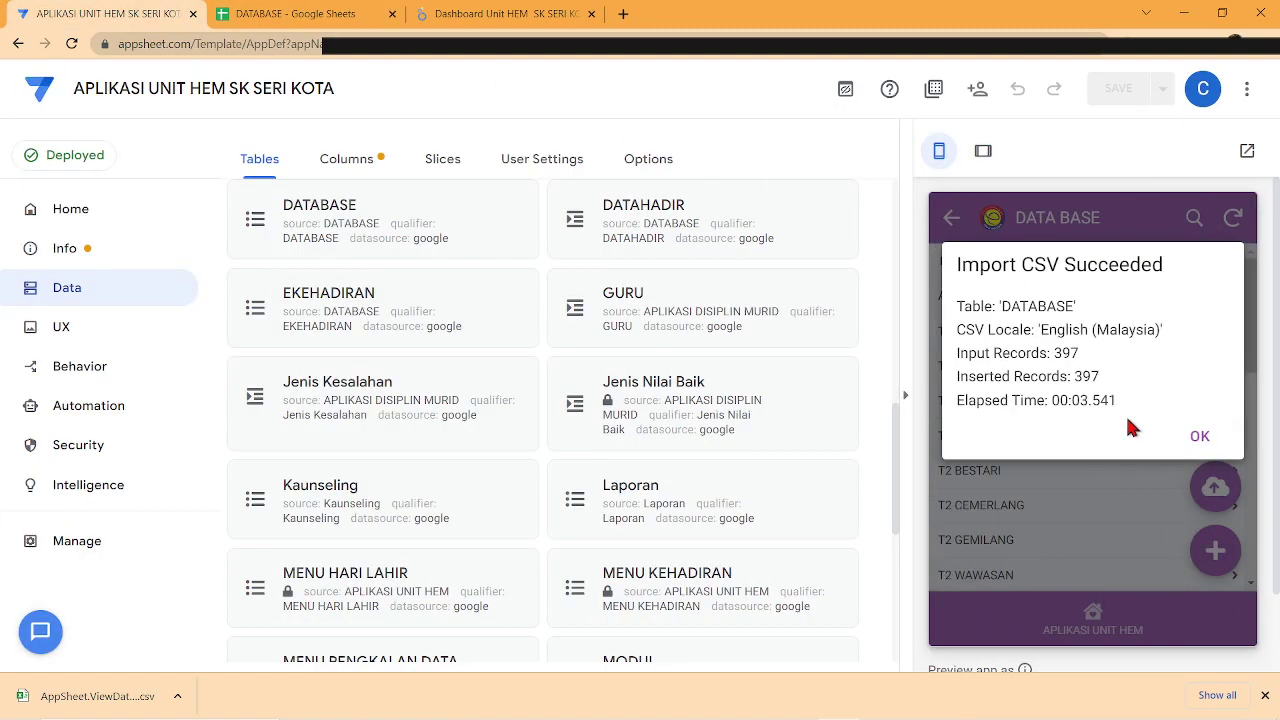
pyautogui.moveTo(1053, 353); pyautogui.dragTo(1083, 358)
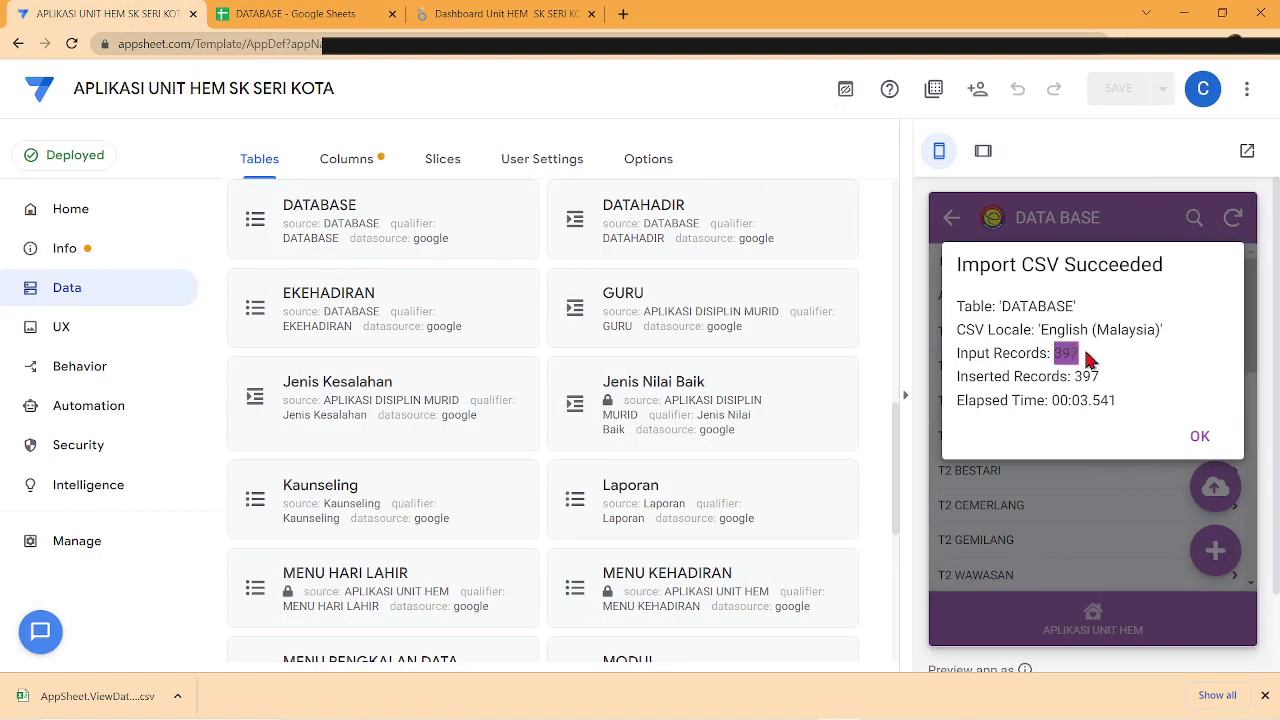
pyautogui.click(1201, 442)
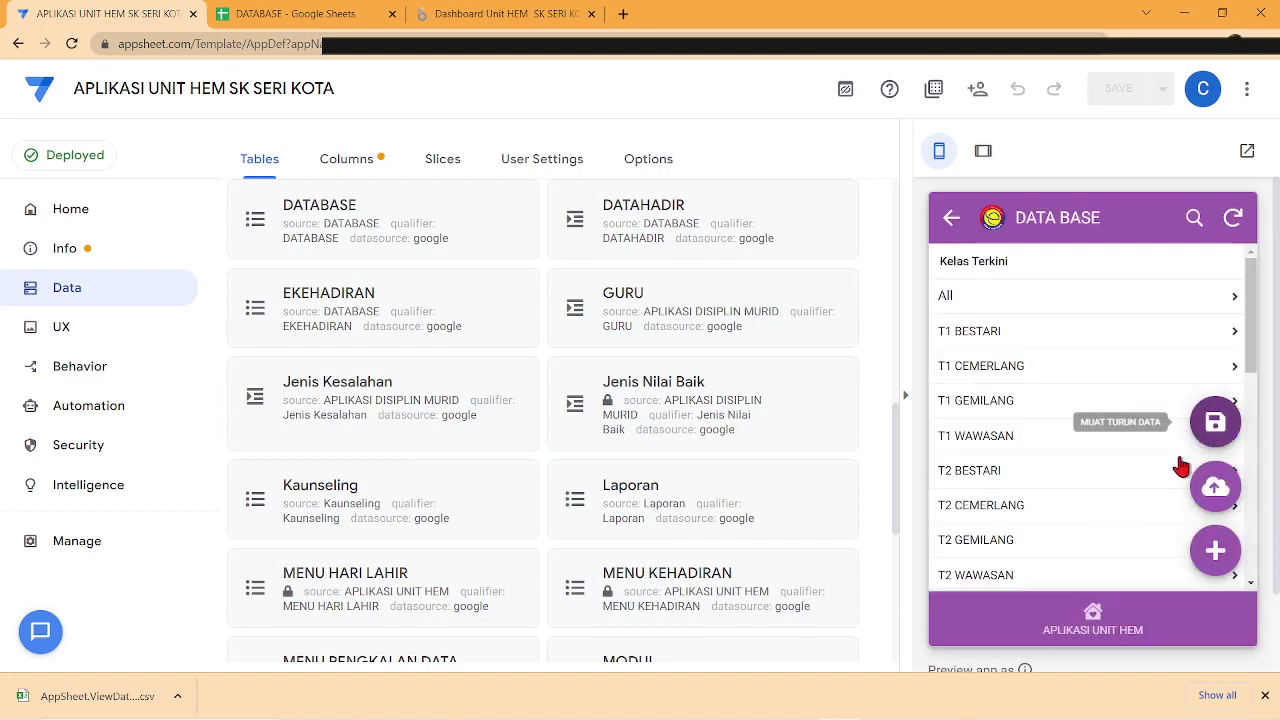
# Step: Review the school record in KEMASKINI DATABASE from the app's home view, and return to look over the home menu
pyautogui.click(1095, 615)
pyautogui.scroll(-2, 1088, 450)
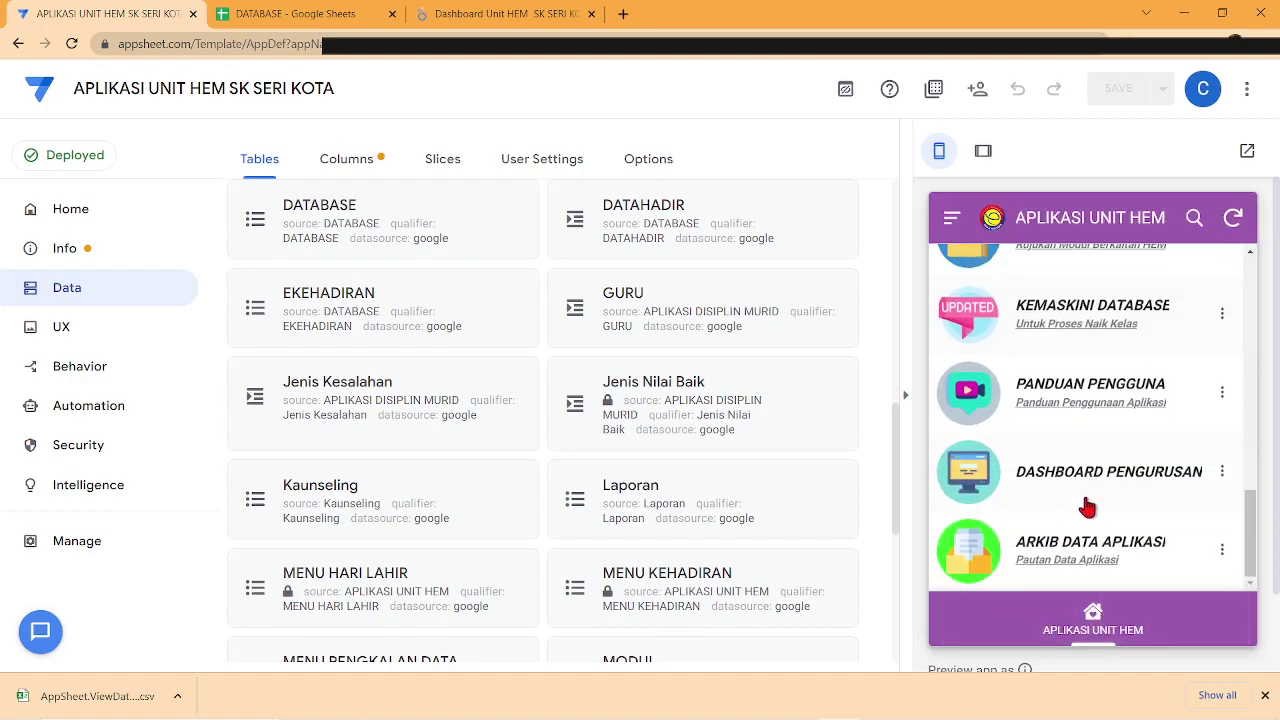
pyautogui.scroll(3, 1080, 370)
pyautogui.scroll(-3, 1075, 395)
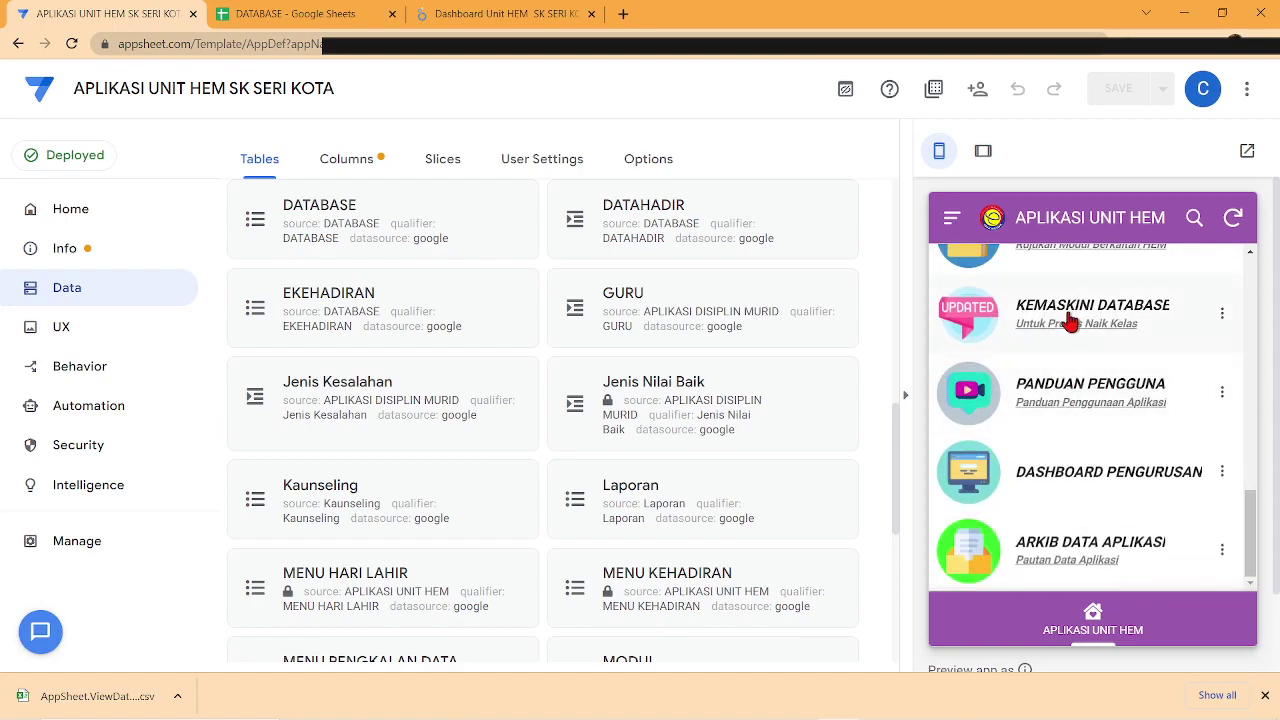
pyautogui.click(1070, 320)
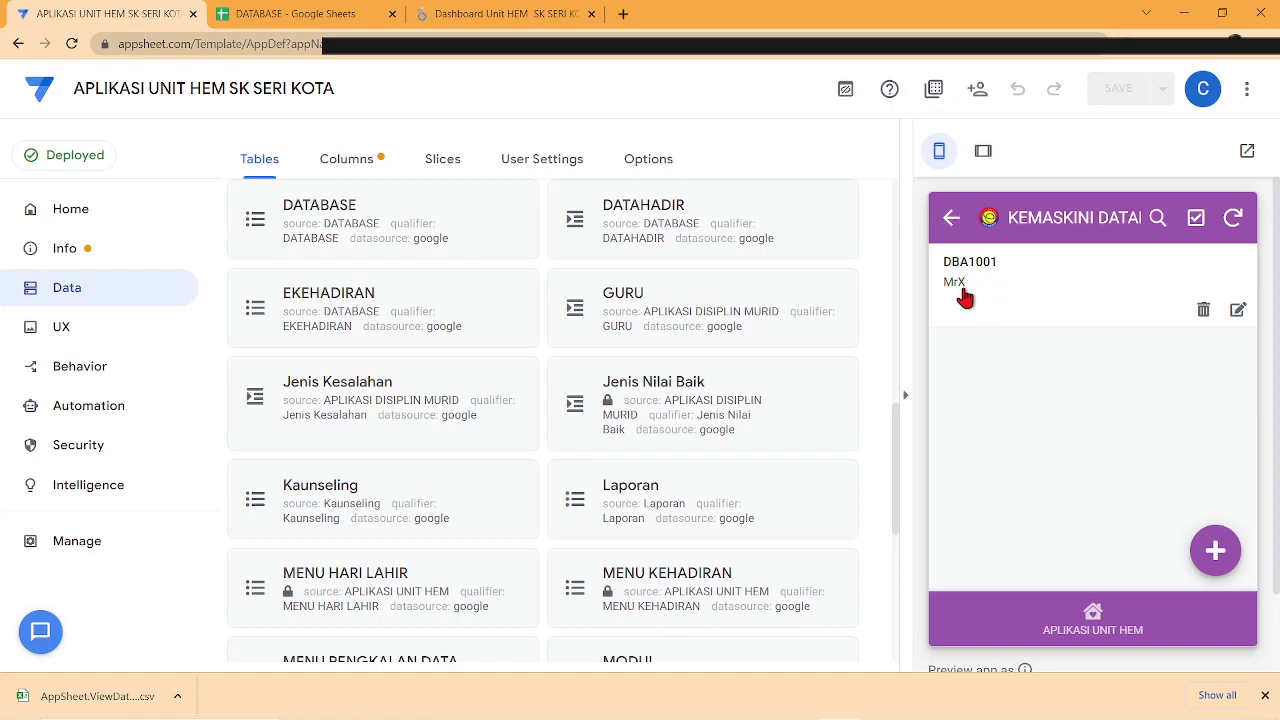
pyautogui.click(952, 217)
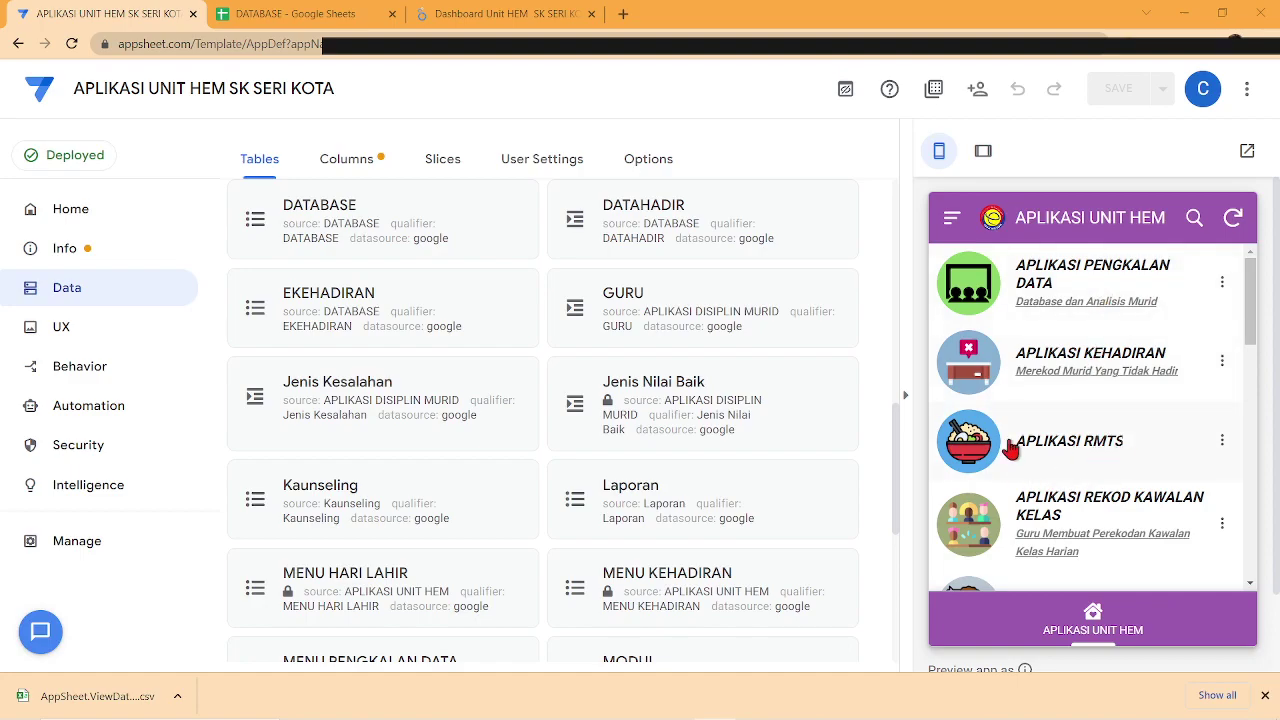
pyautogui.moveTo(1248, 314); pyautogui.dragTo(1240, 488)
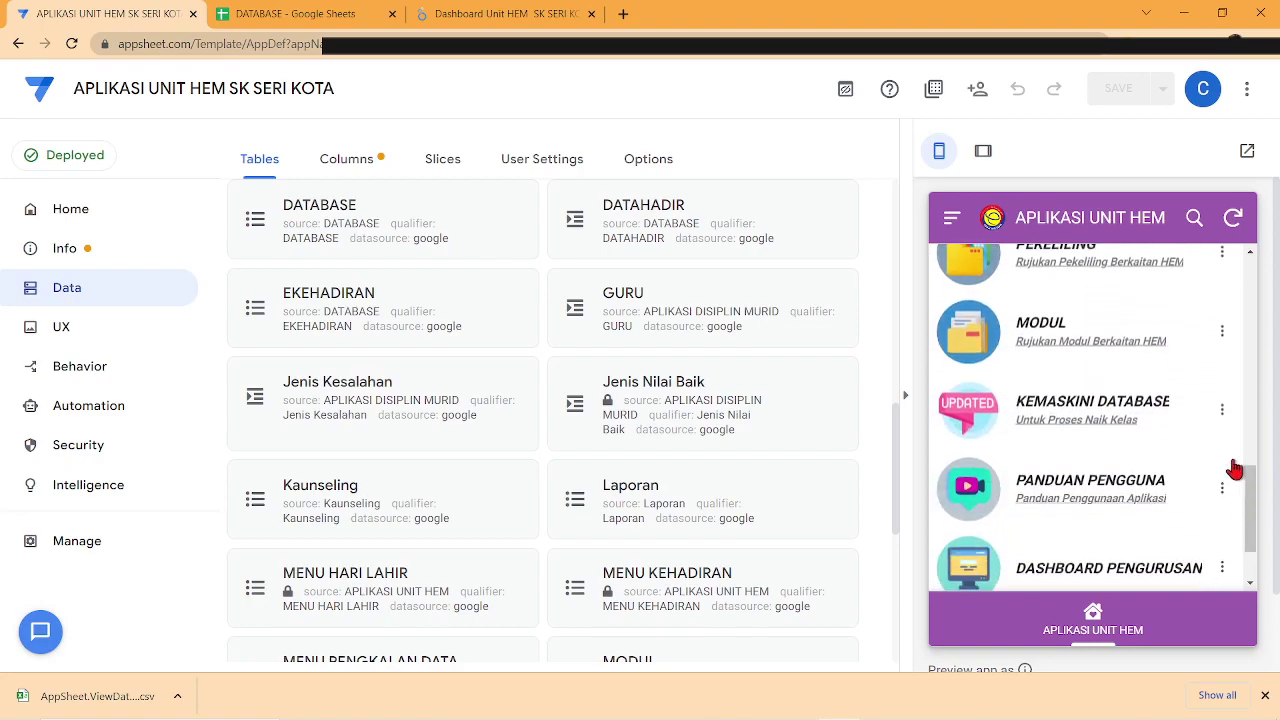